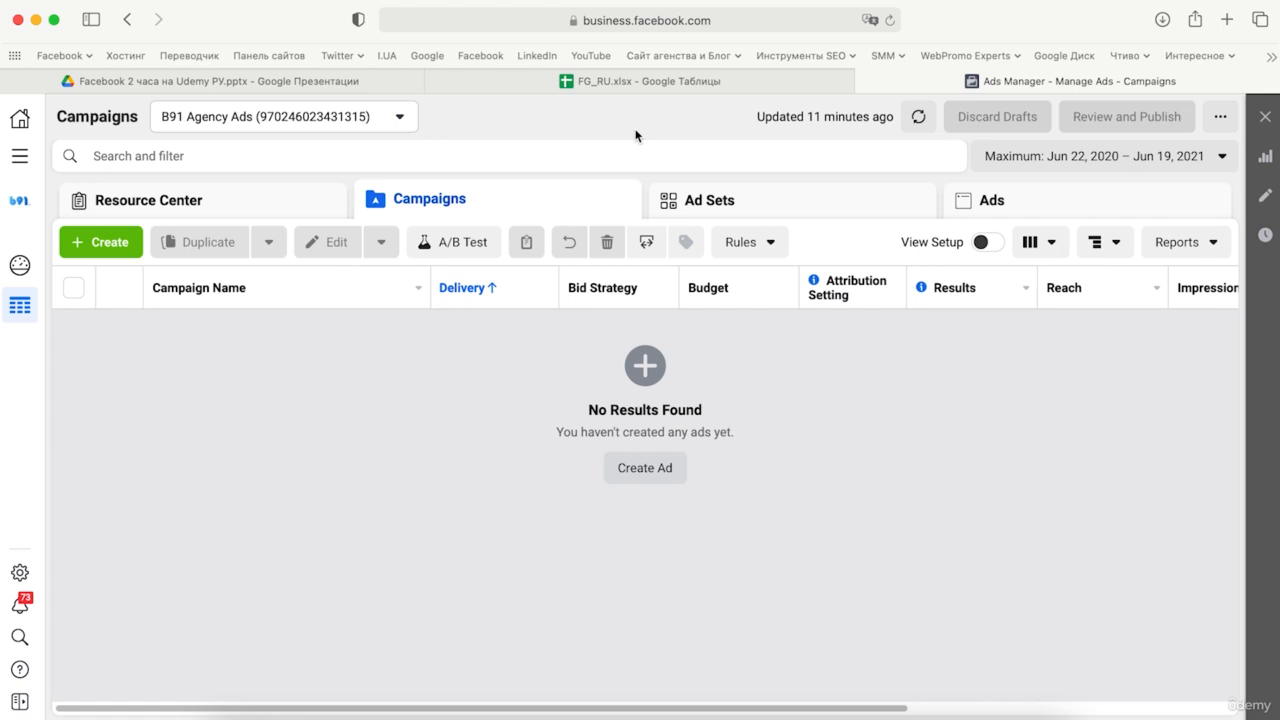
Create a new campaign with the Engagement objective and the Page likes engagement type
left_click(106, 253)
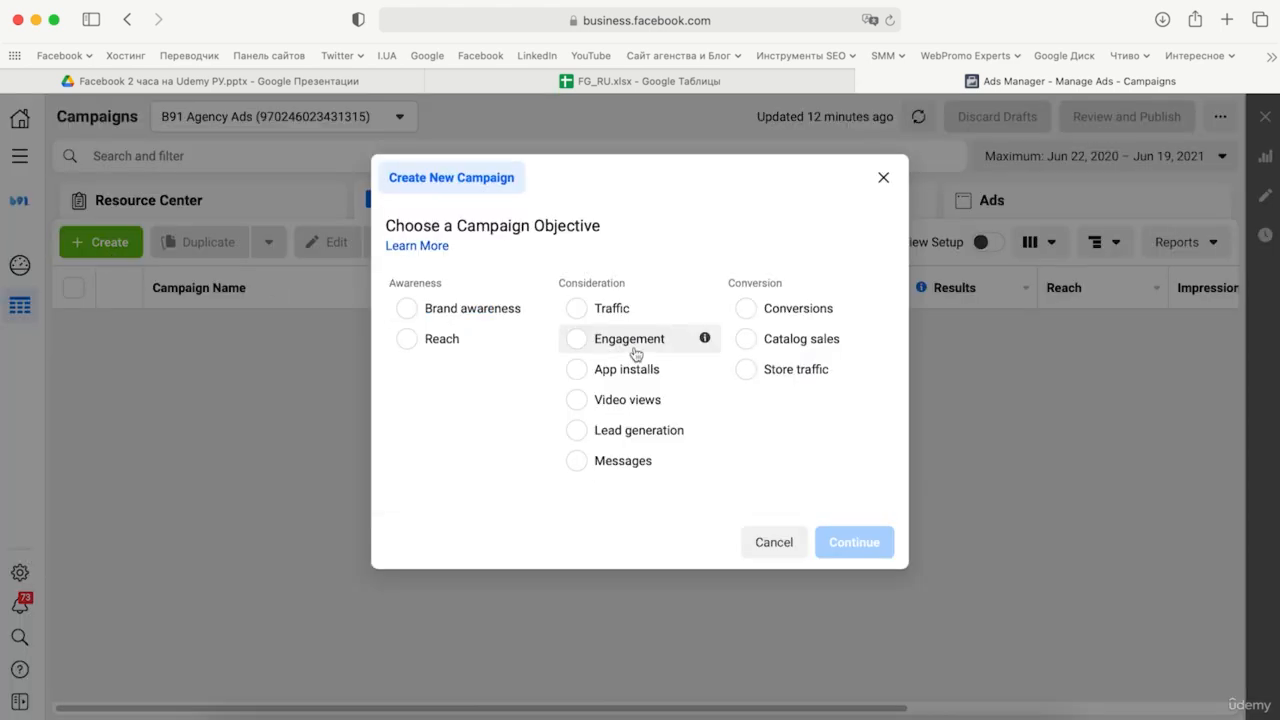
left_click(602, 342)
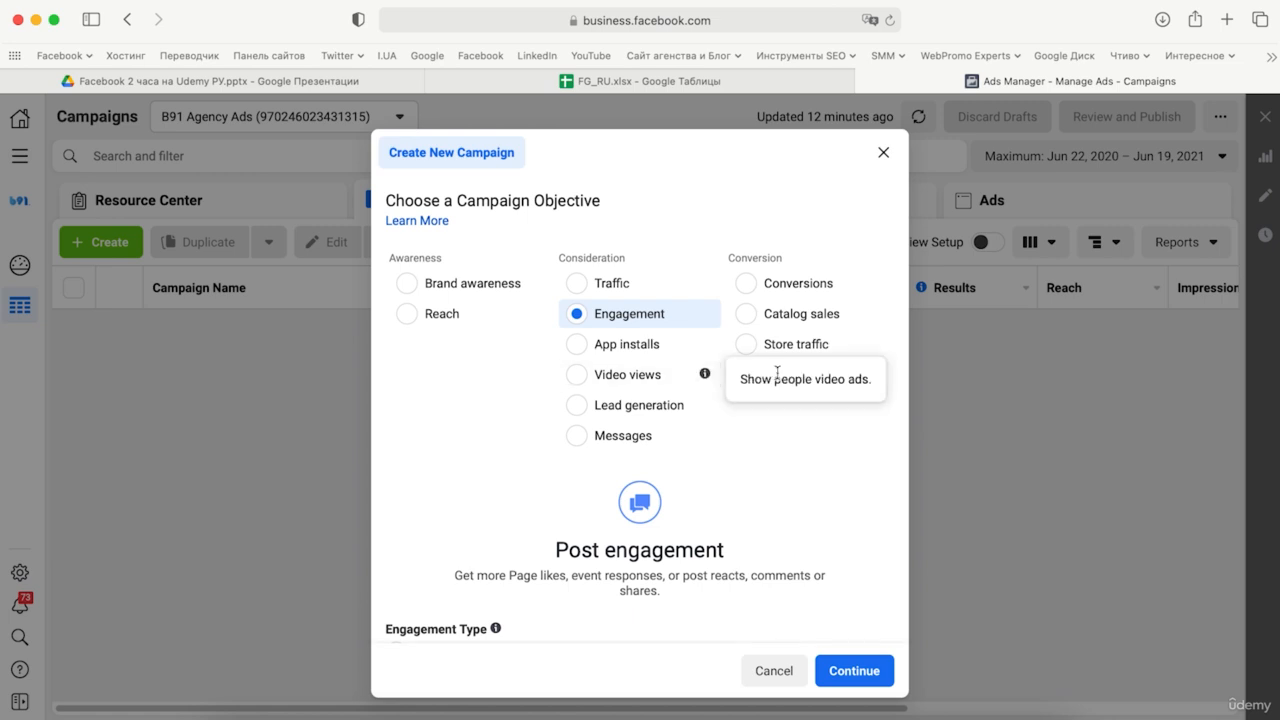
scroll(697, 491, "down", 3)
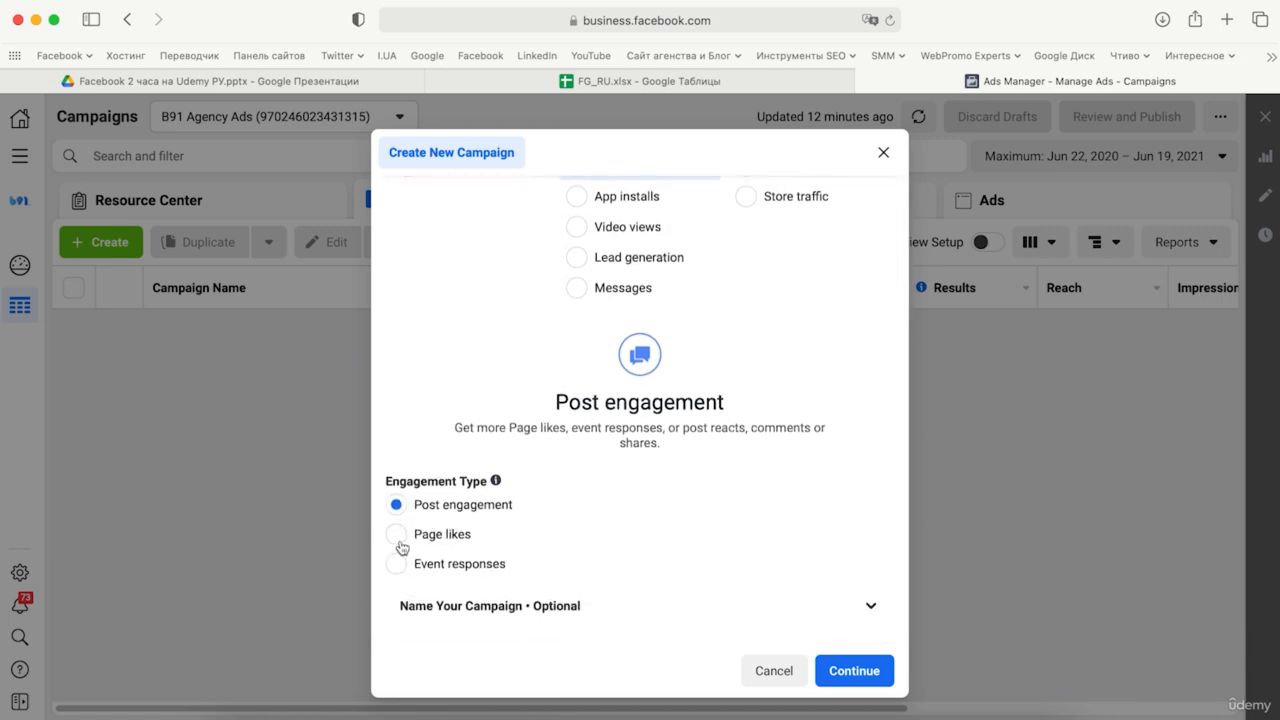
left_click(398, 538)
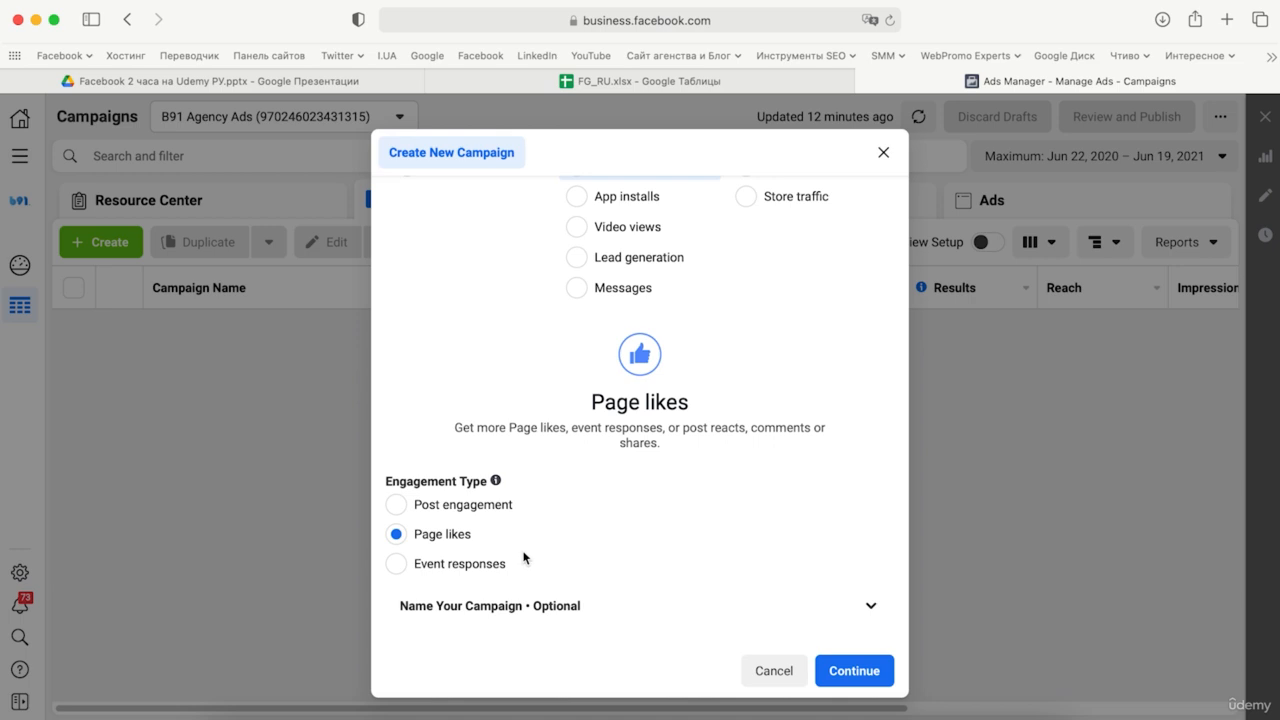
left_click(870, 666)
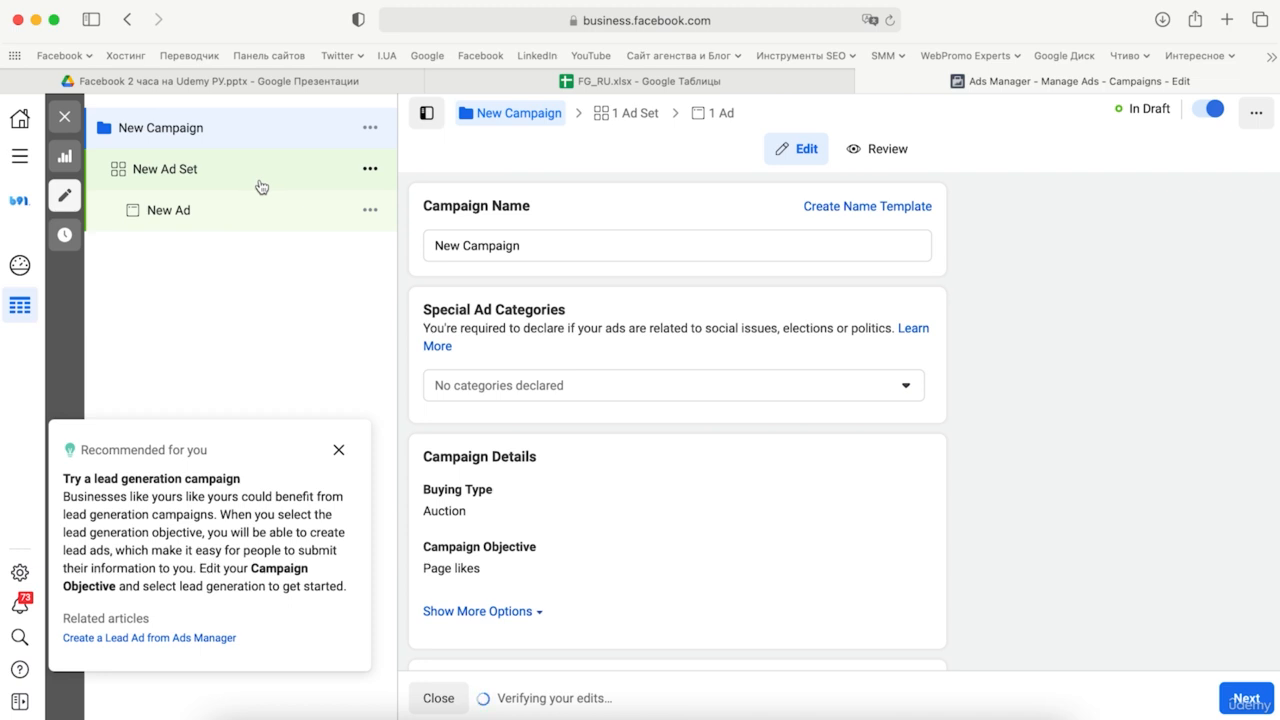
Dismiss the lead generation recommendation and name the campaign "Like for Page B91"
left_click(341, 449)
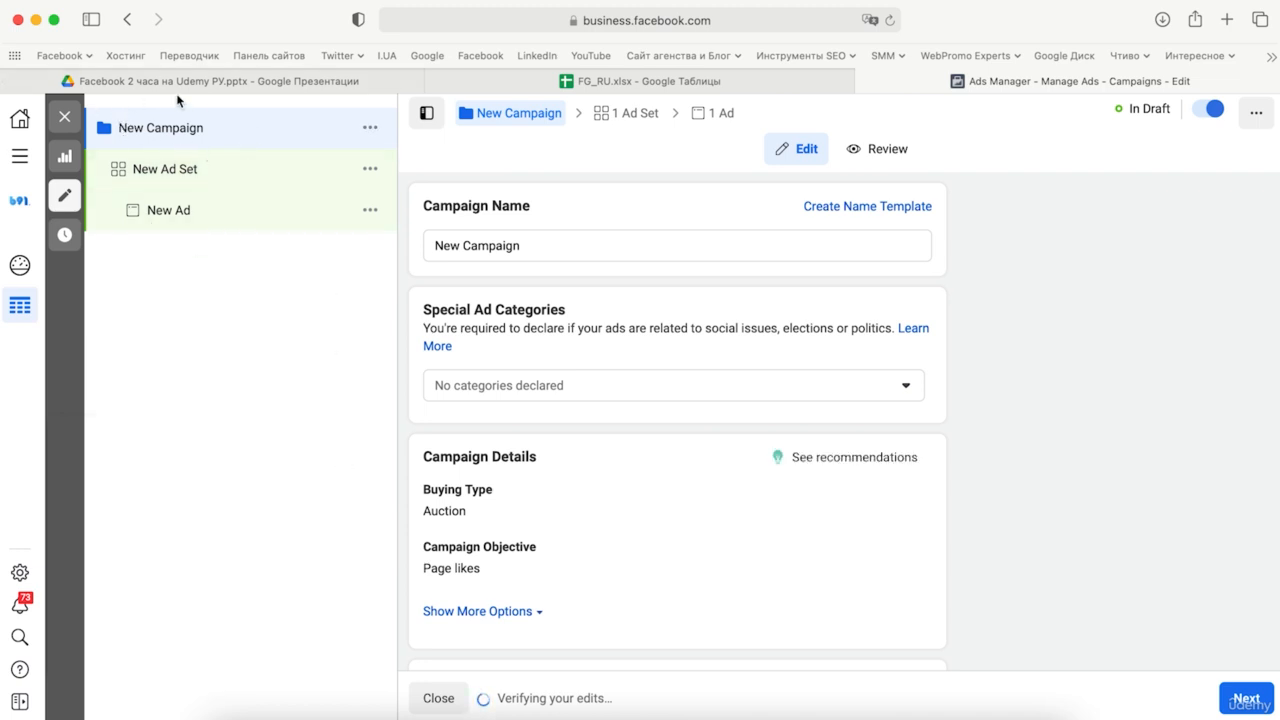
left_click(526, 245)
triple_click(526, 245)
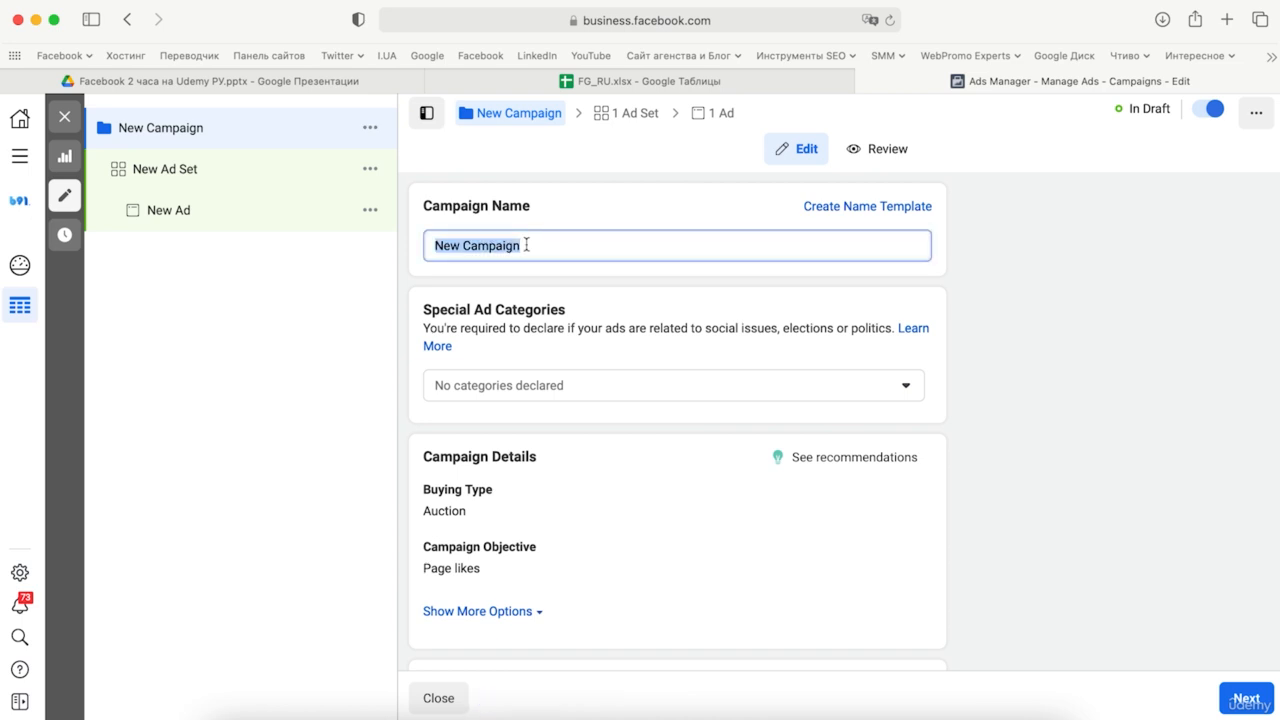
type("Like ")
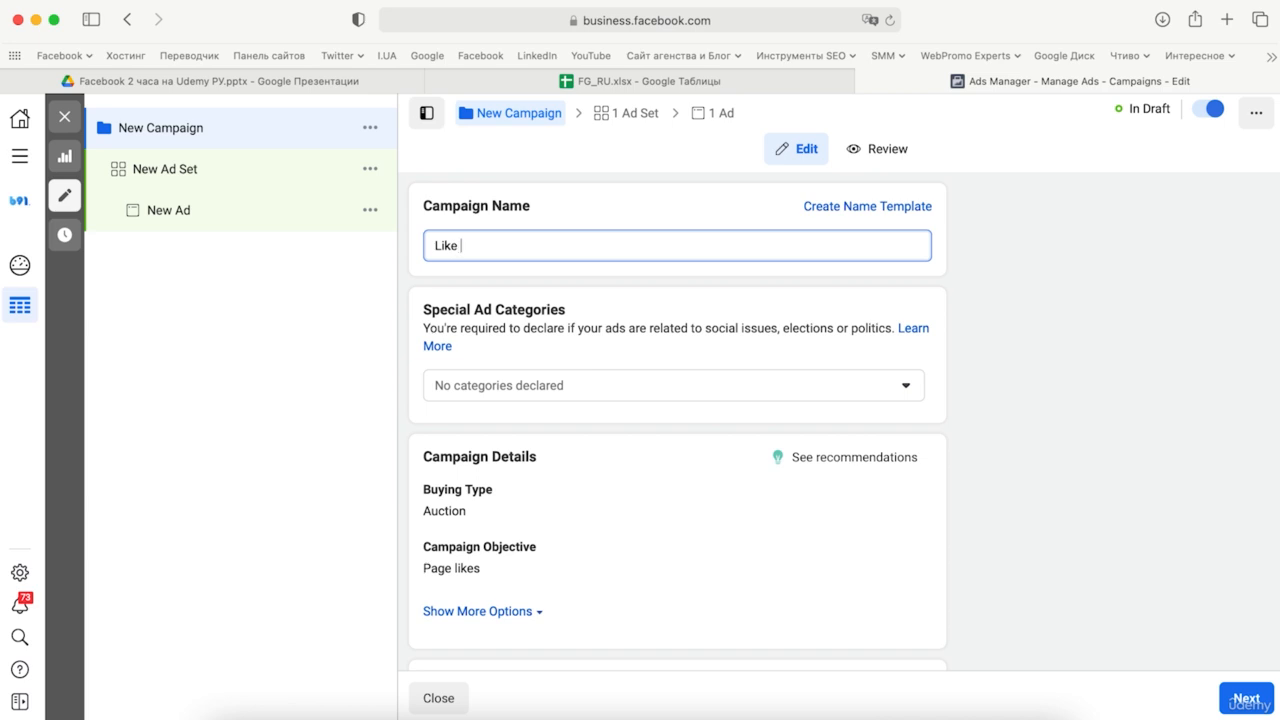
type("for Page B91")
Continue to the new ad set and set its daily budget to $1.00
scroll(710, 341, "down", 1)
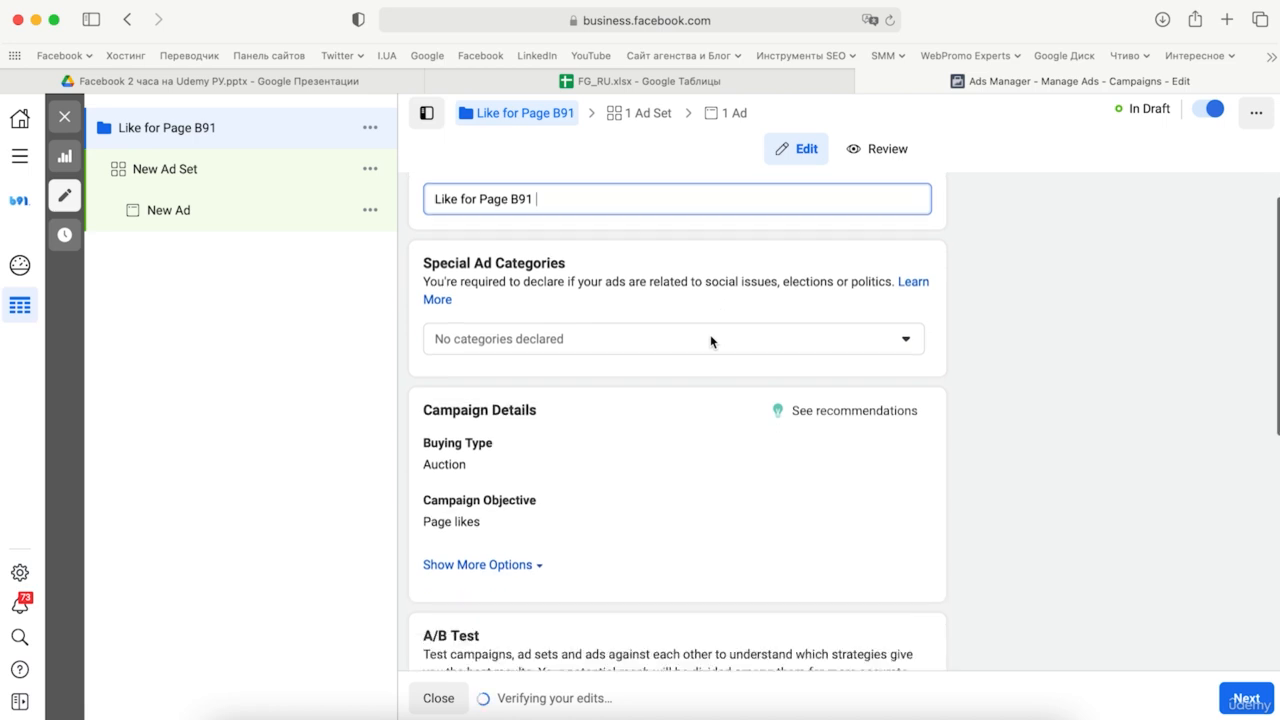
scroll(711, 337, "down", 8)
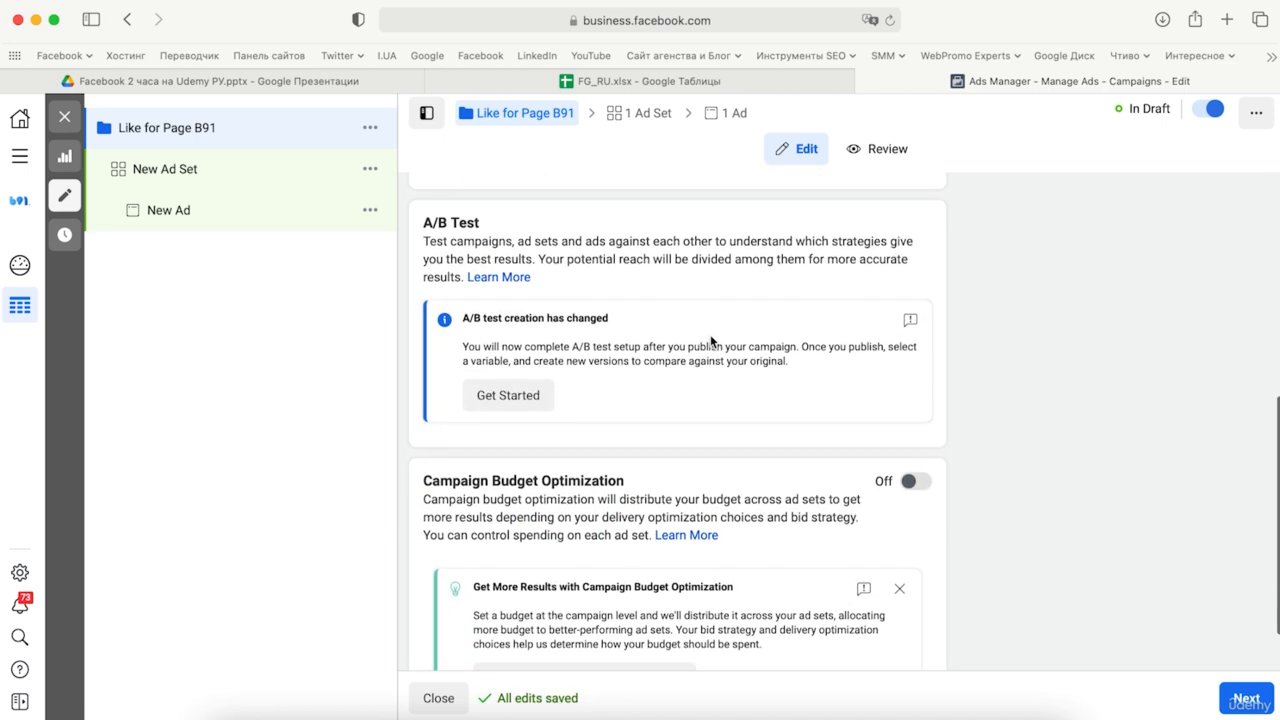
scroll(664, 322, "down", 2)
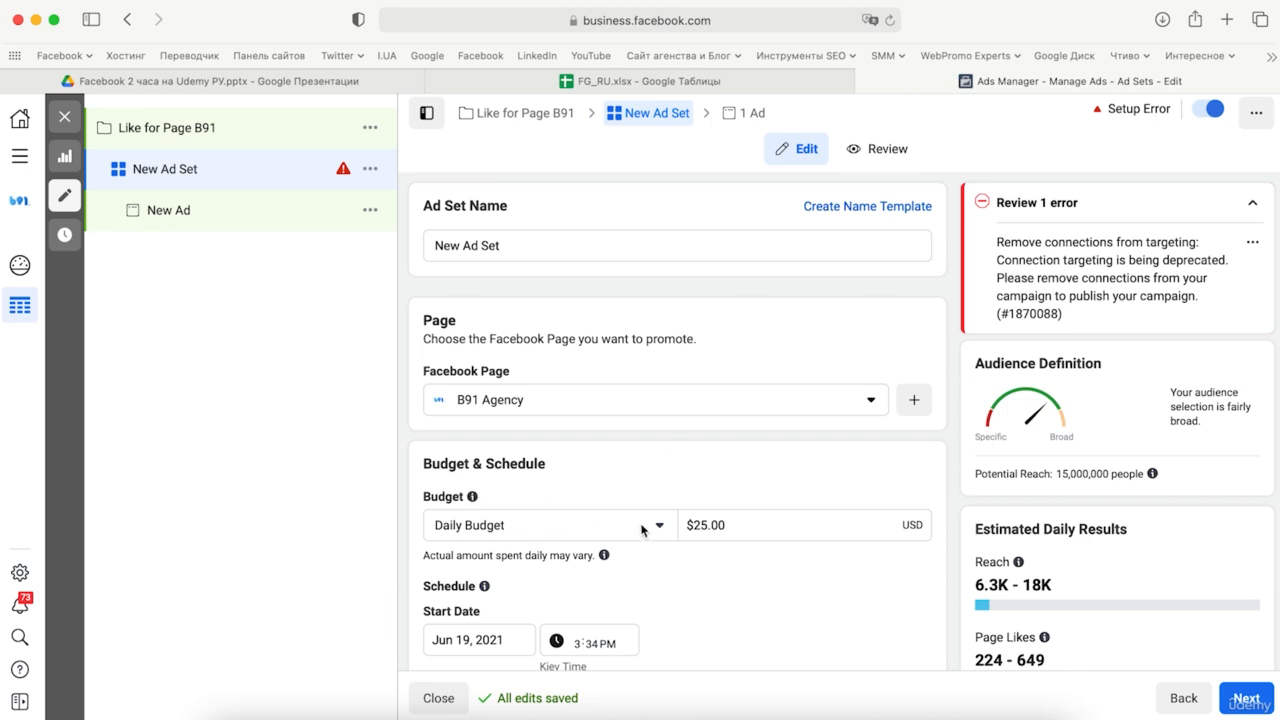
scroll(643, 530, "down", 1)
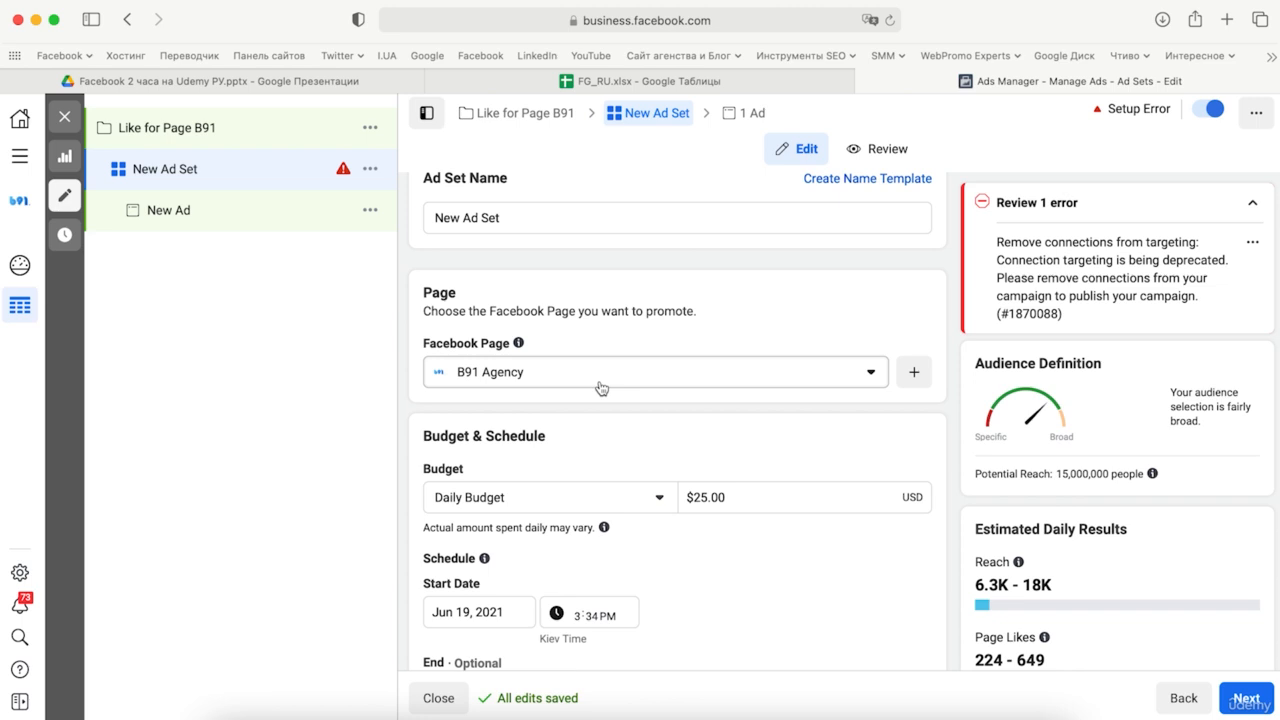
left_click(698, 497)
key("Left")
key("Left")
key("Left")
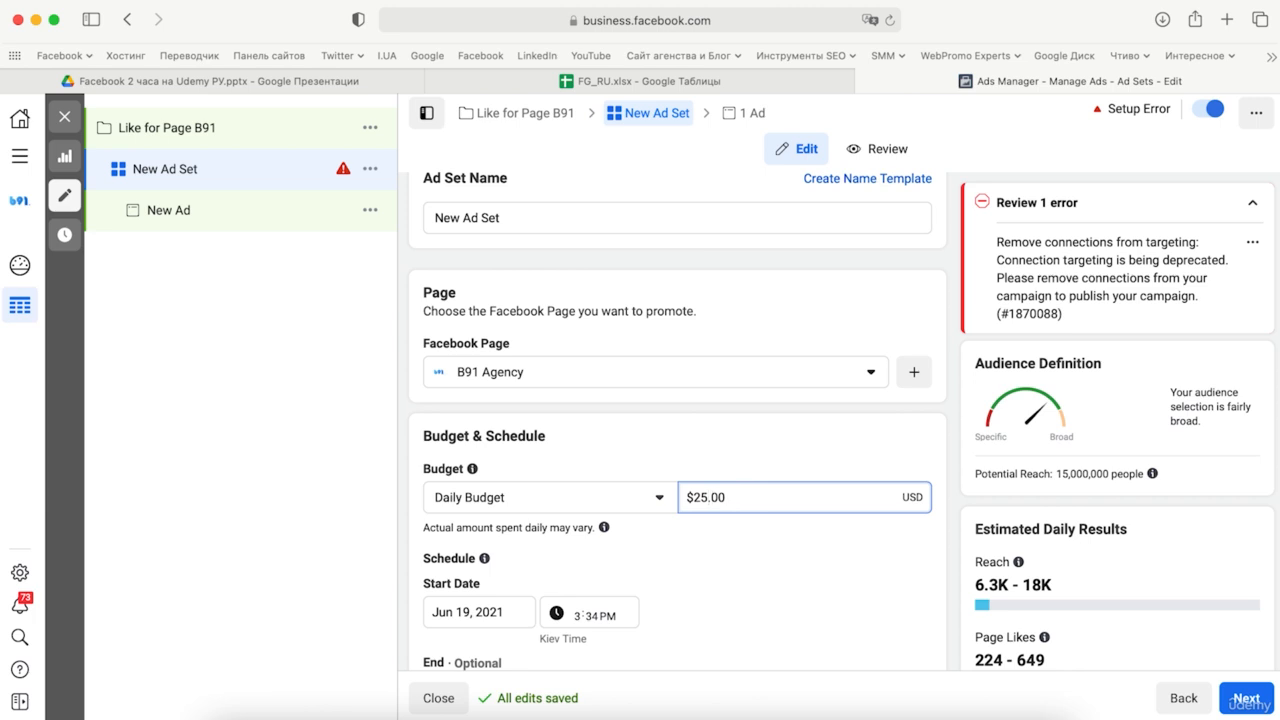
key("BackSpace")
key("BackSpace")
type("1")
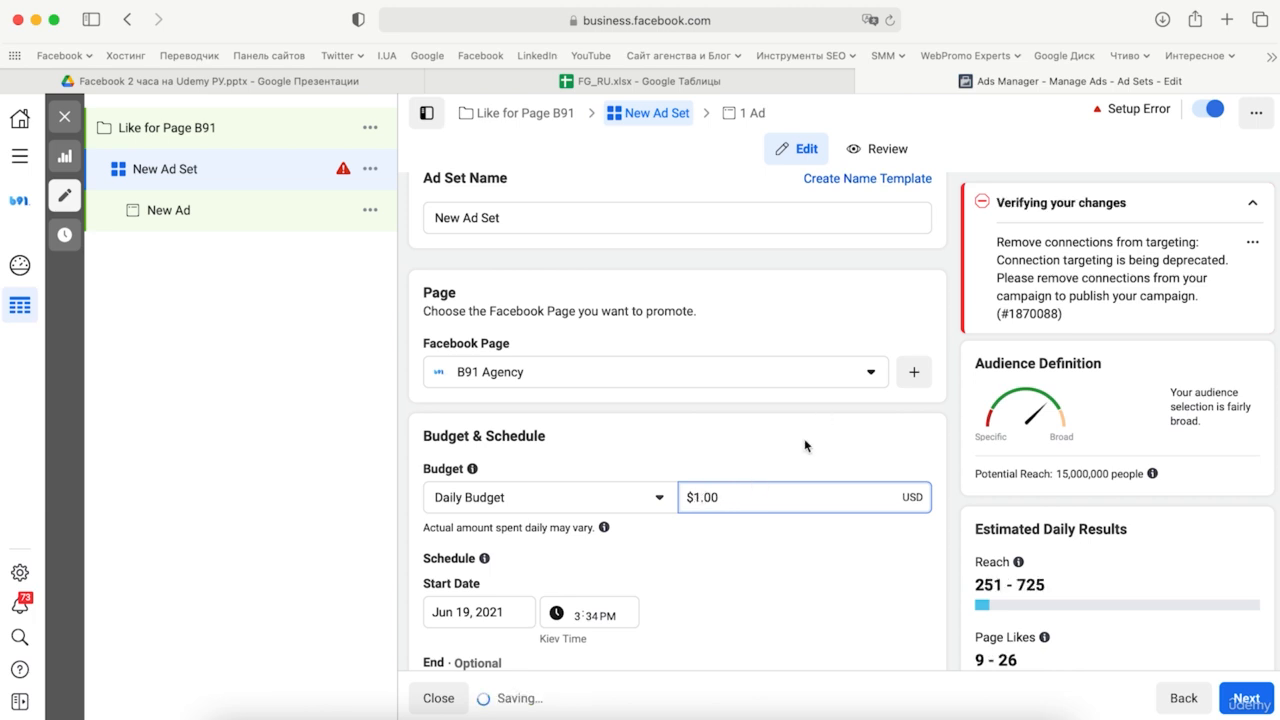
left_click(804, 438)
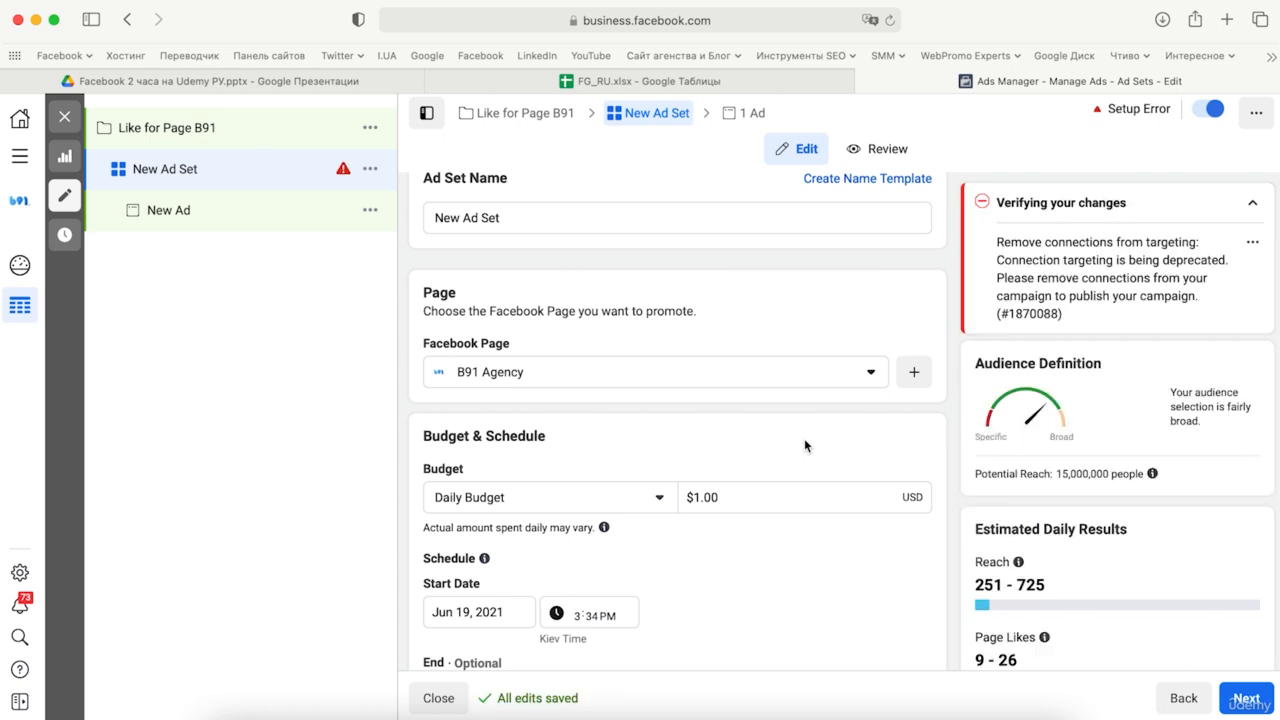
Open the ad set's audience locations for editing and show the location map
scroll(804, 438, "down", 1)
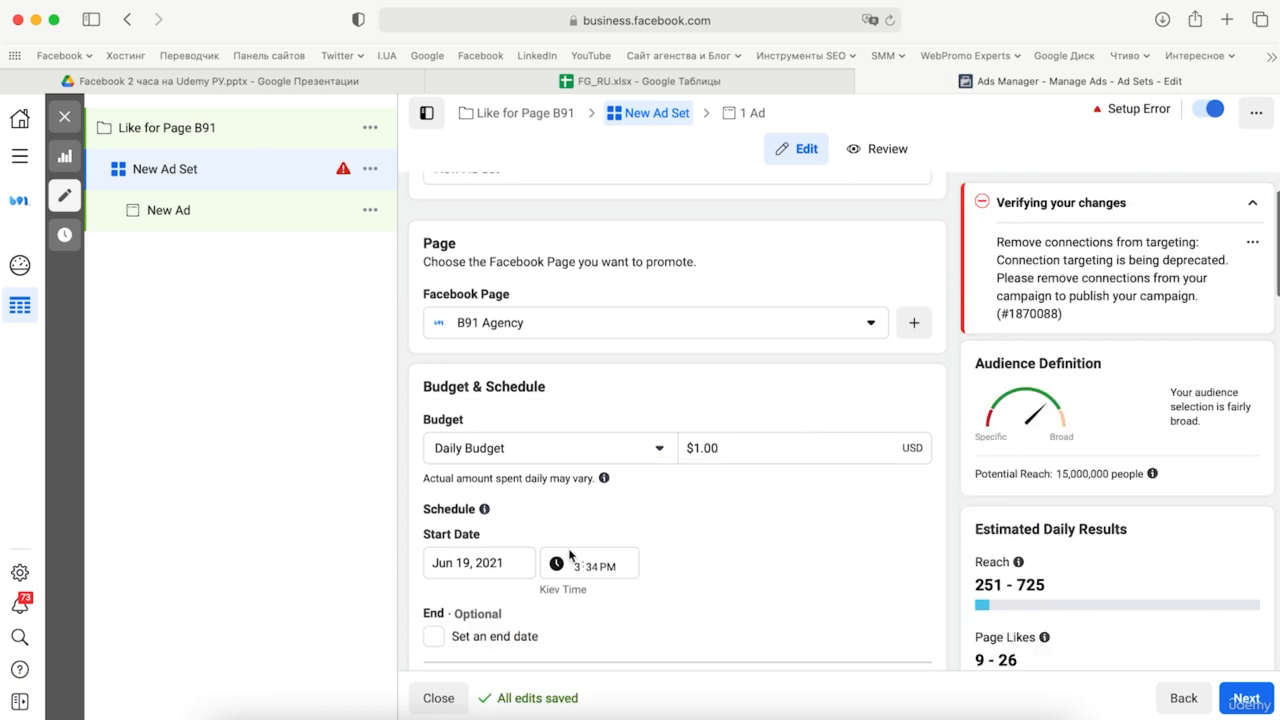
scroll(600, 548, "down", 2)
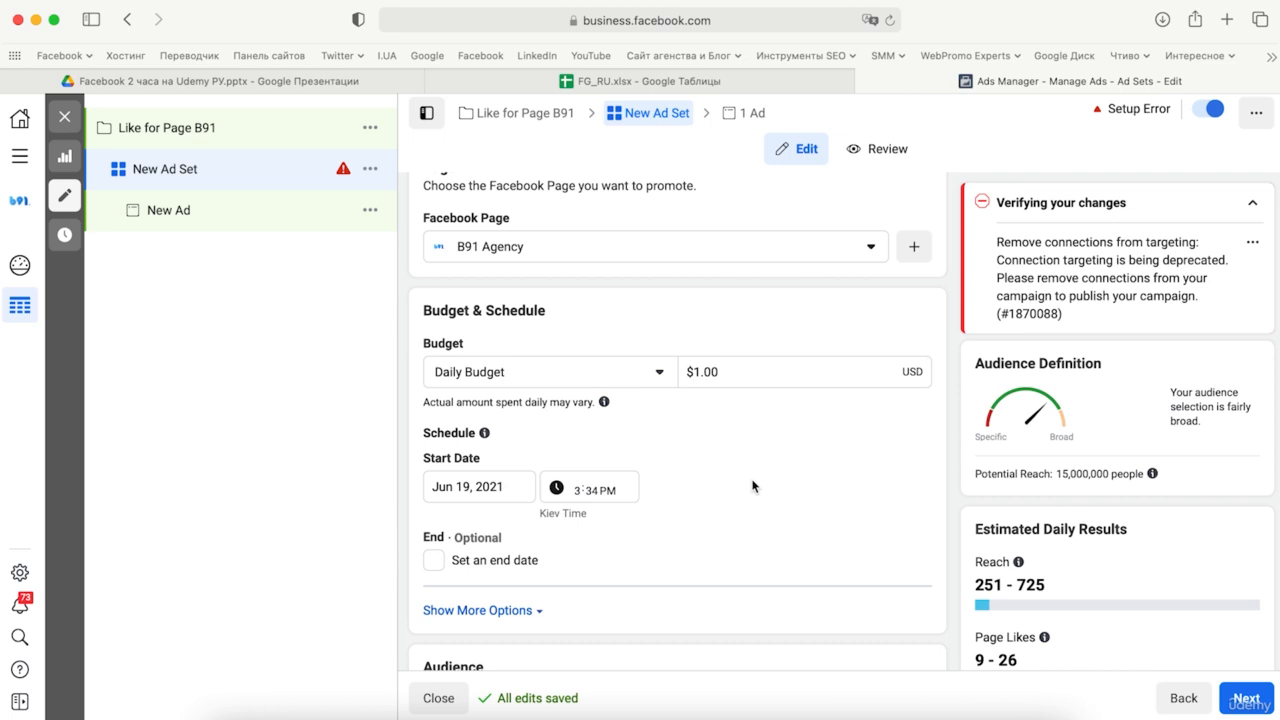
scroll(753, 486, "down", 5)
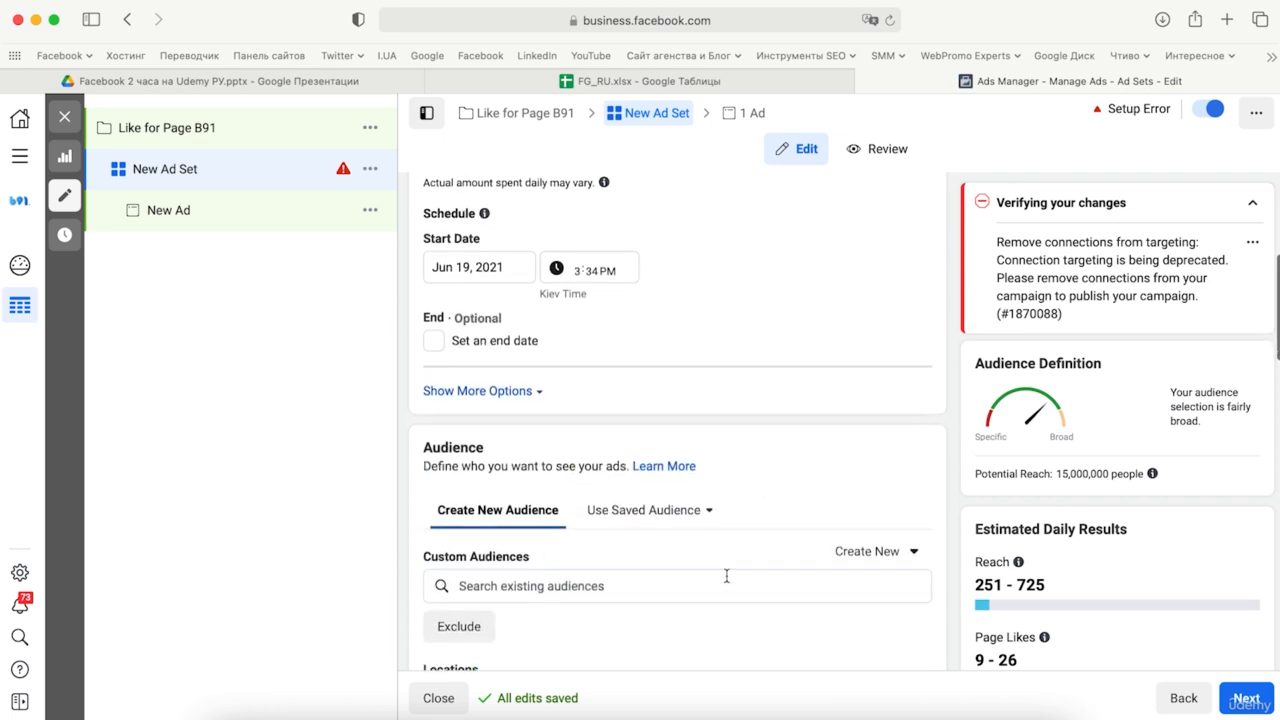
scroll(829, 516, "down", 1)
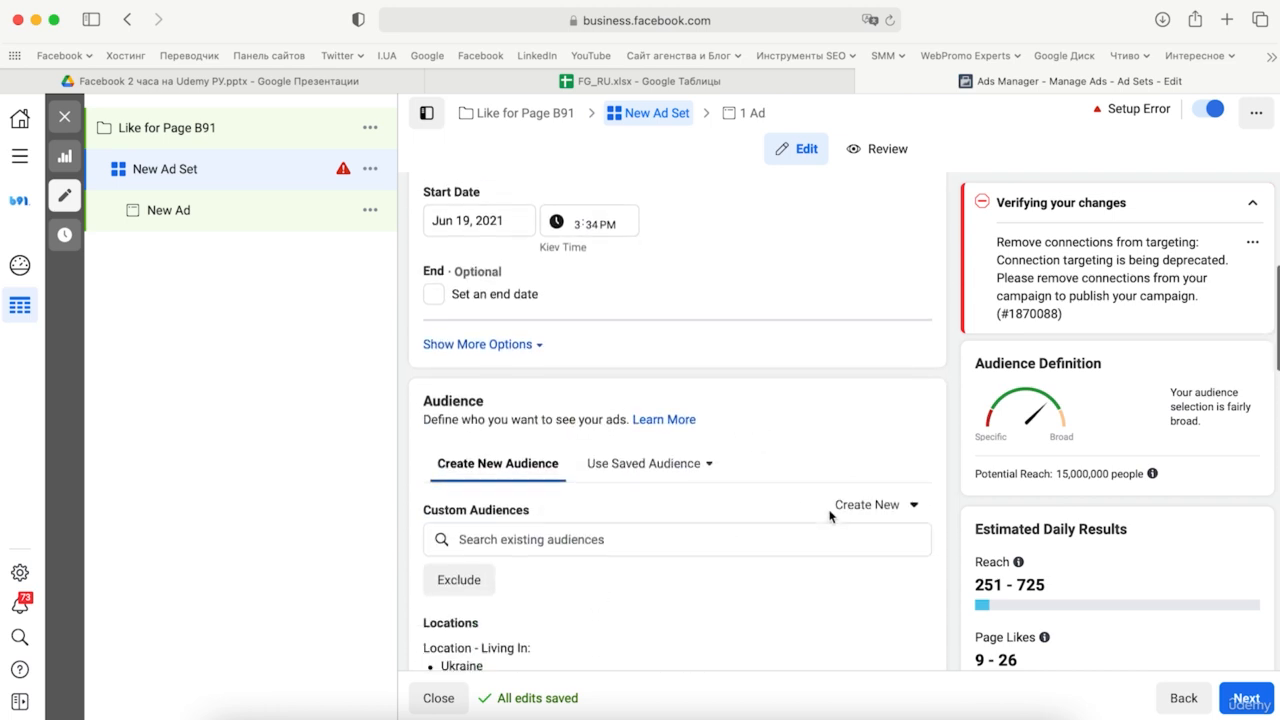
scroll(829, 516, "down", 1)
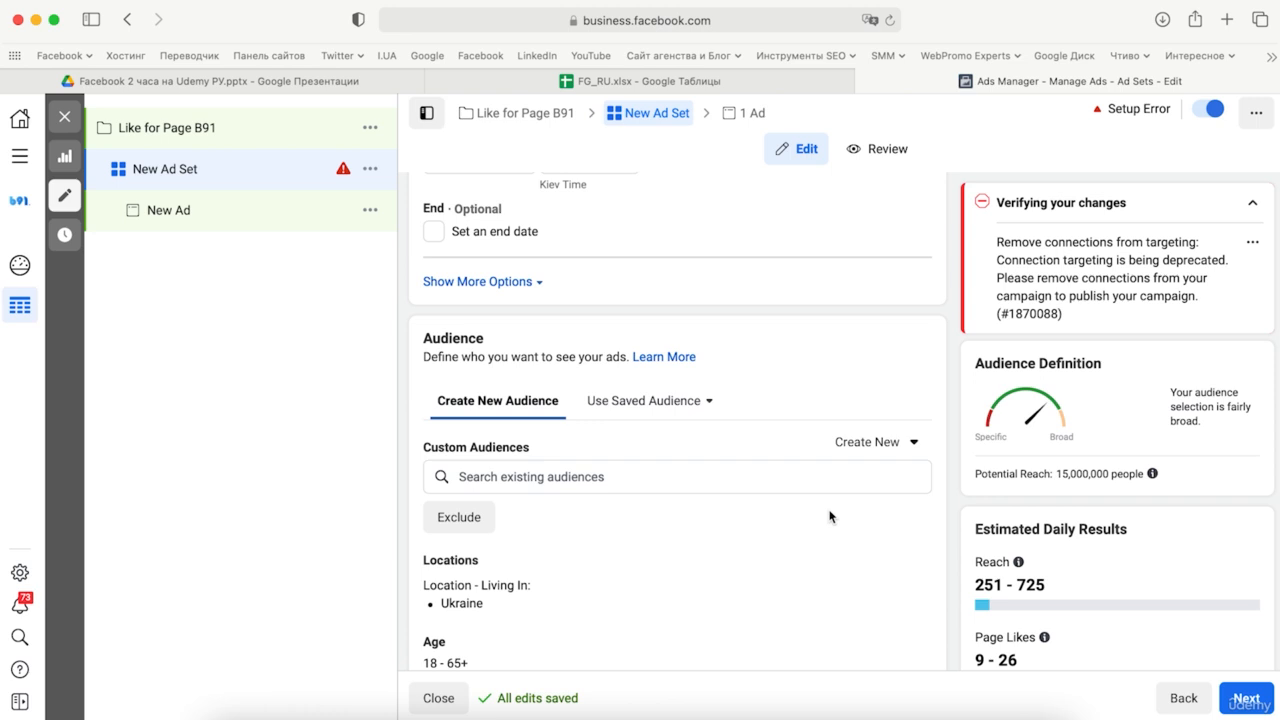
scroll(829, 516, "down", 1)
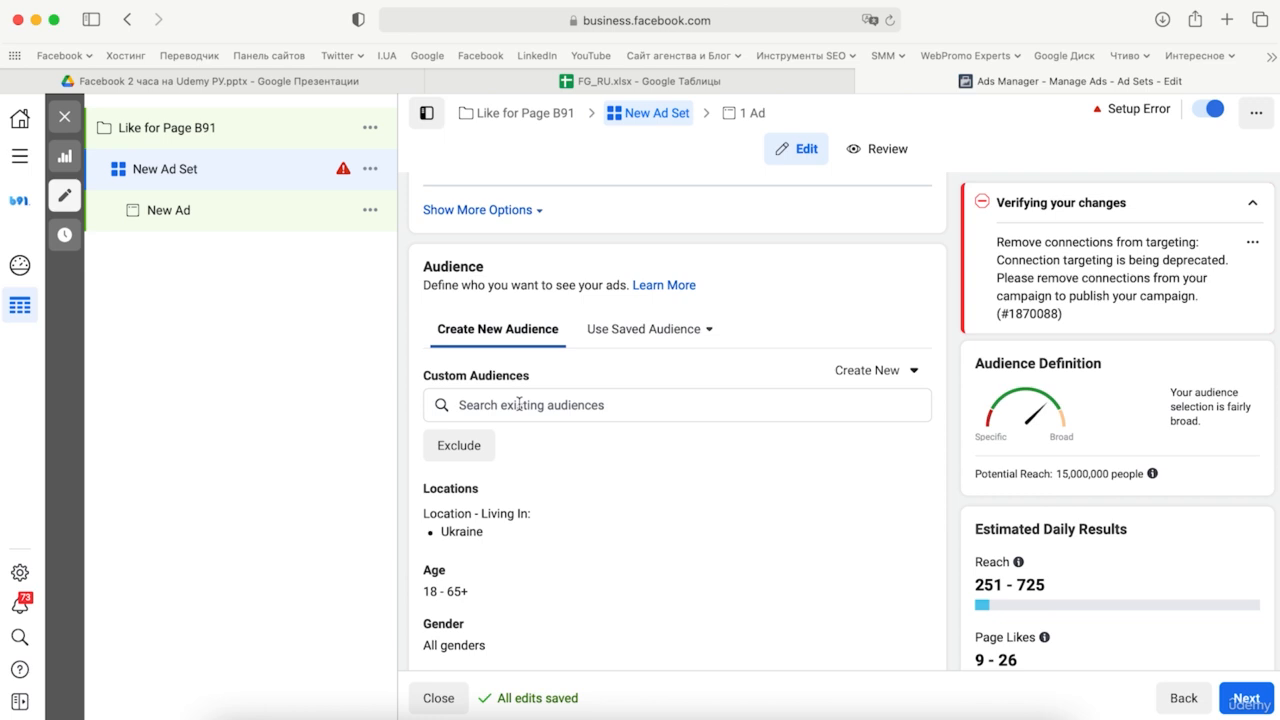
scroll(558, 406, "down", 3)
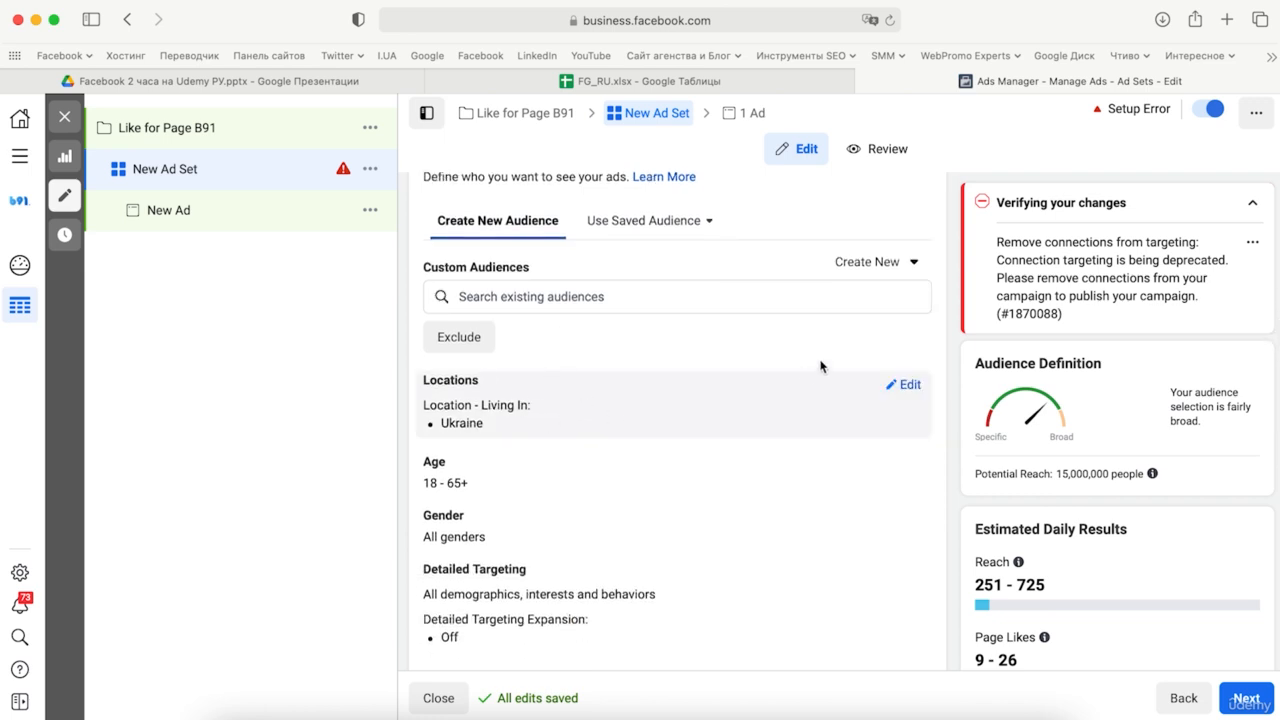
left_click(910, 386)
scroll(725, 498, "down", 1)
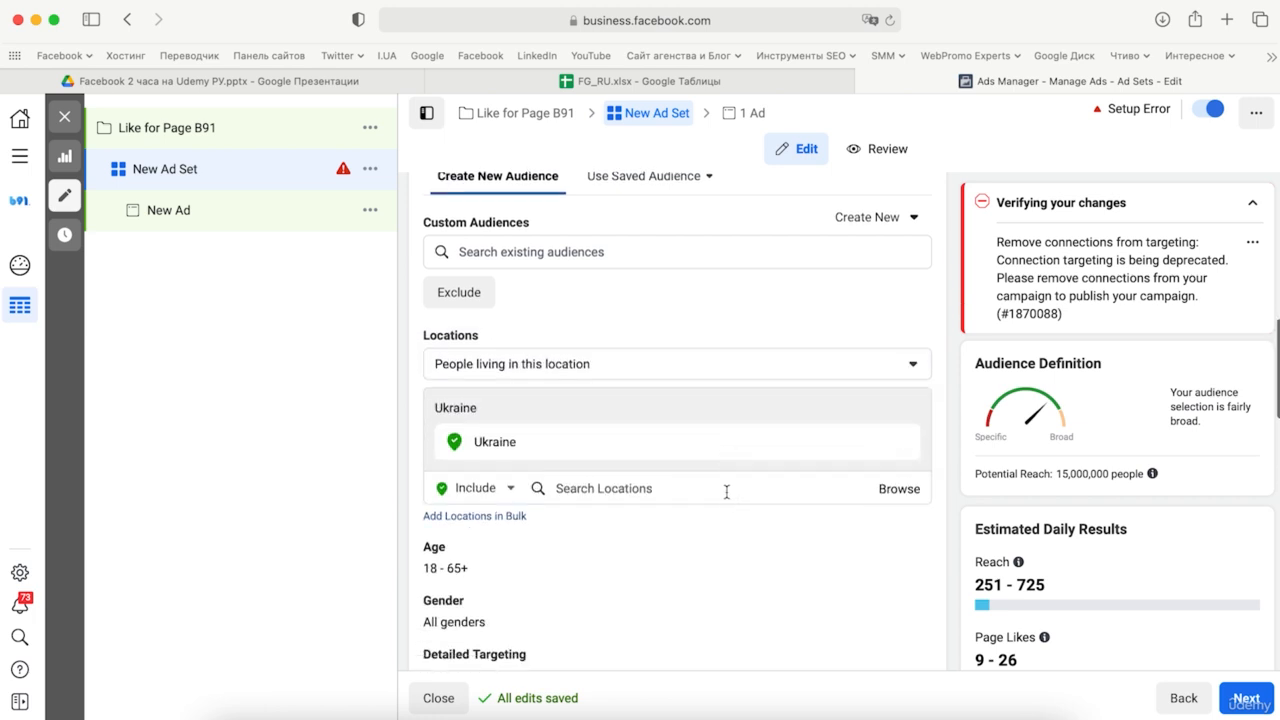
left_click(876, 443)
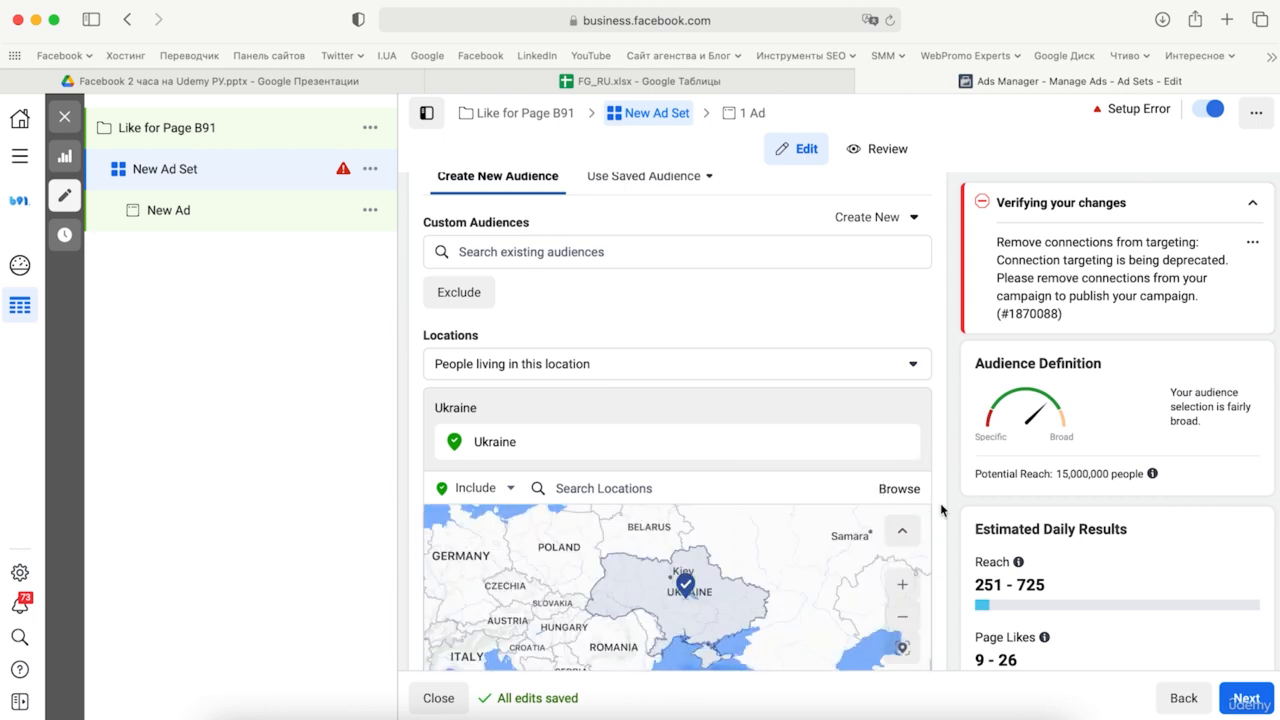
Remove Ukraine from the audience's included locations
scroll(941, 501, "down", 5)
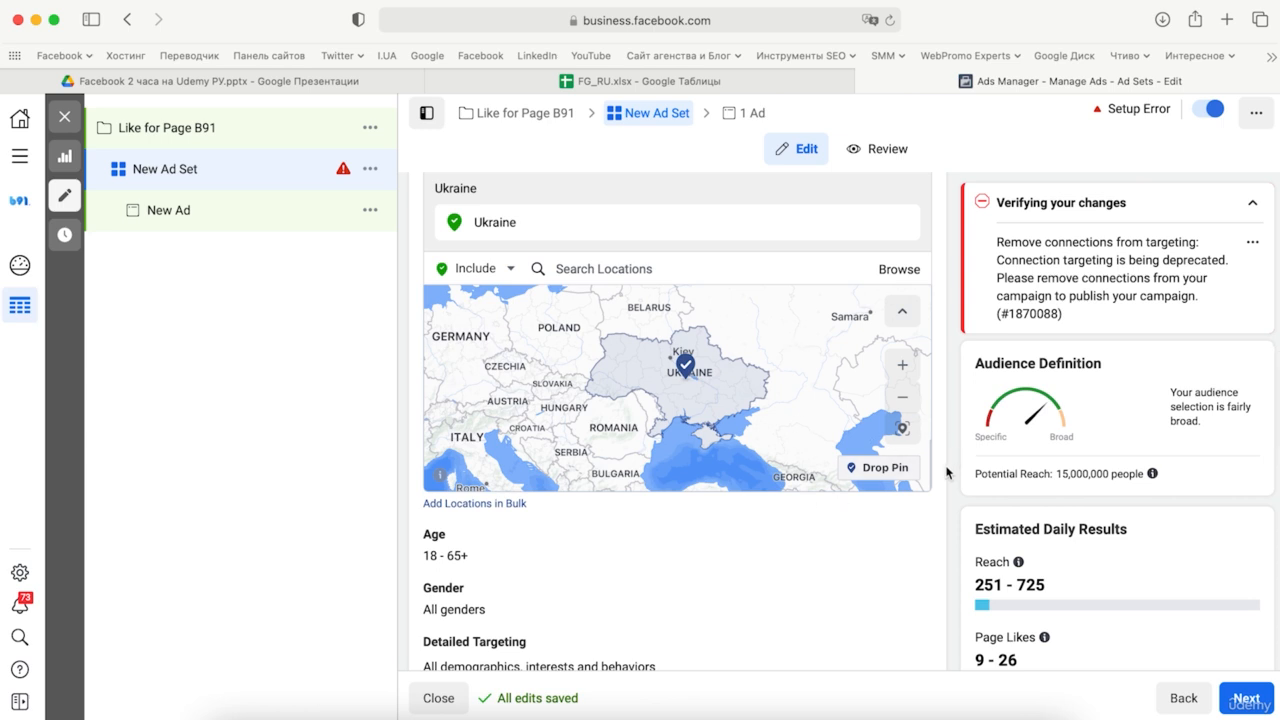
scroll(946, 473, "down", 1)
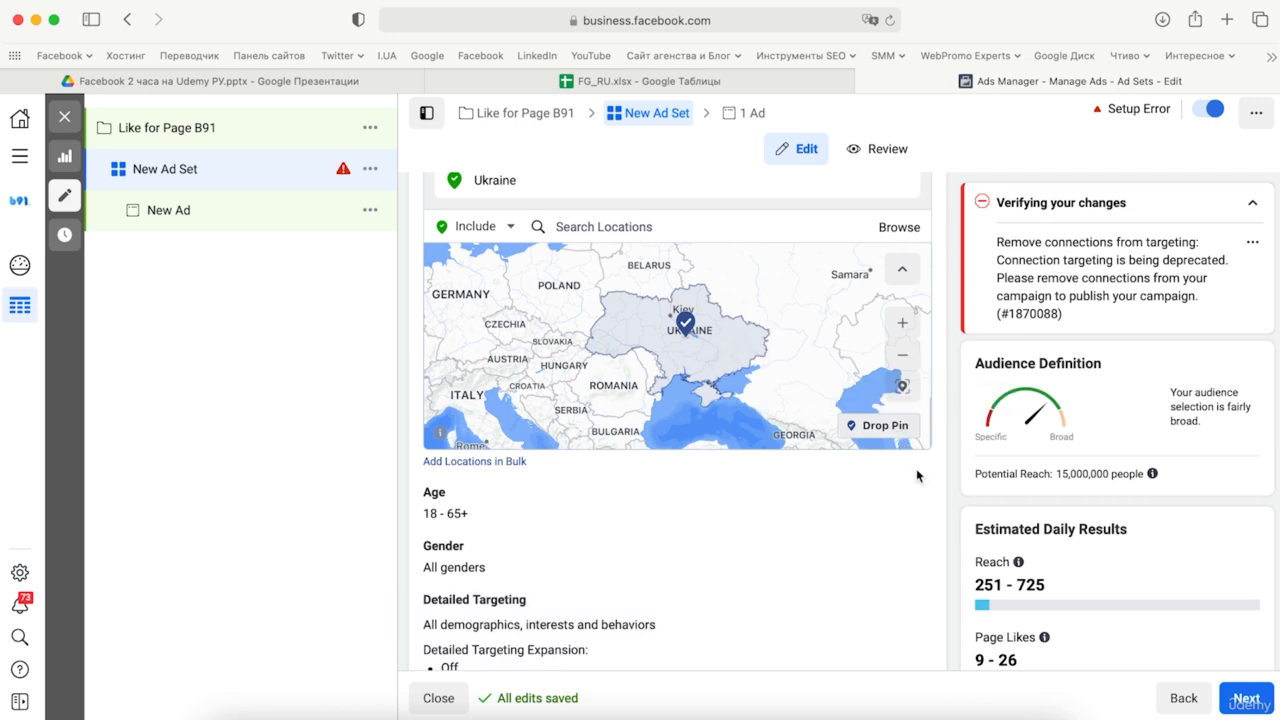
scroll(920, 495, "up", 1)
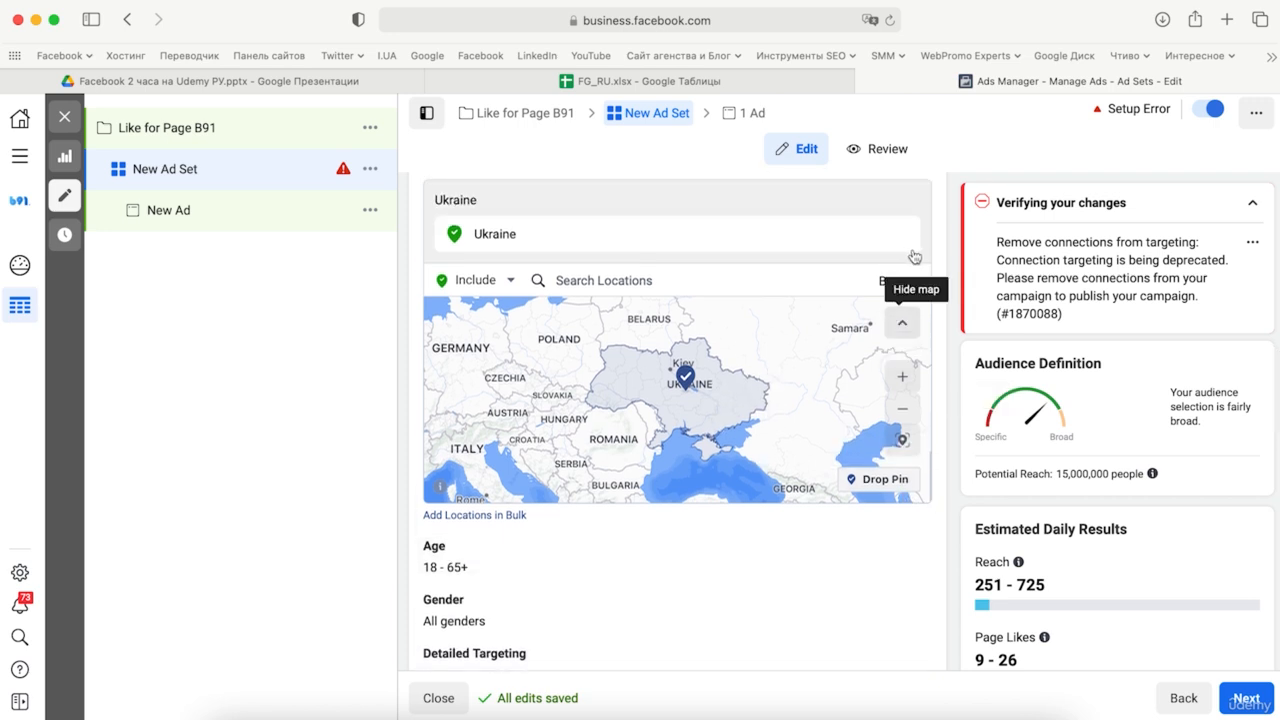
mouse_move(901, 242)
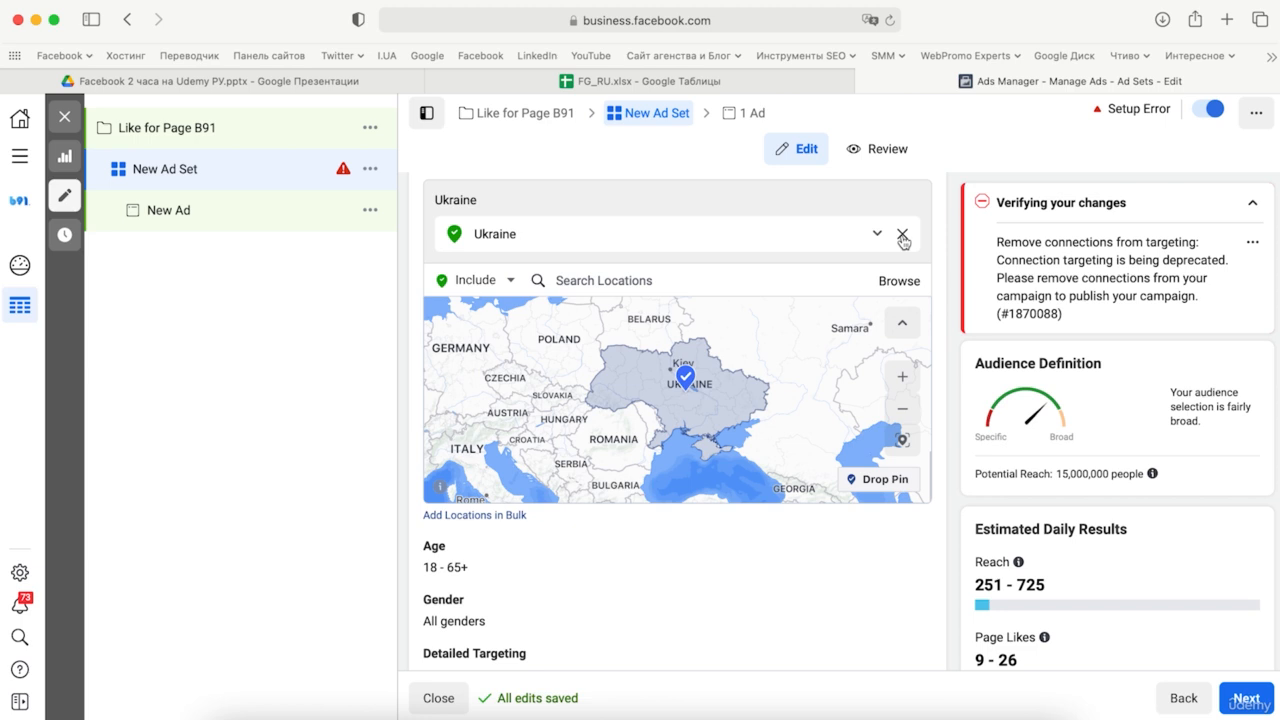
left_click(902, 235)
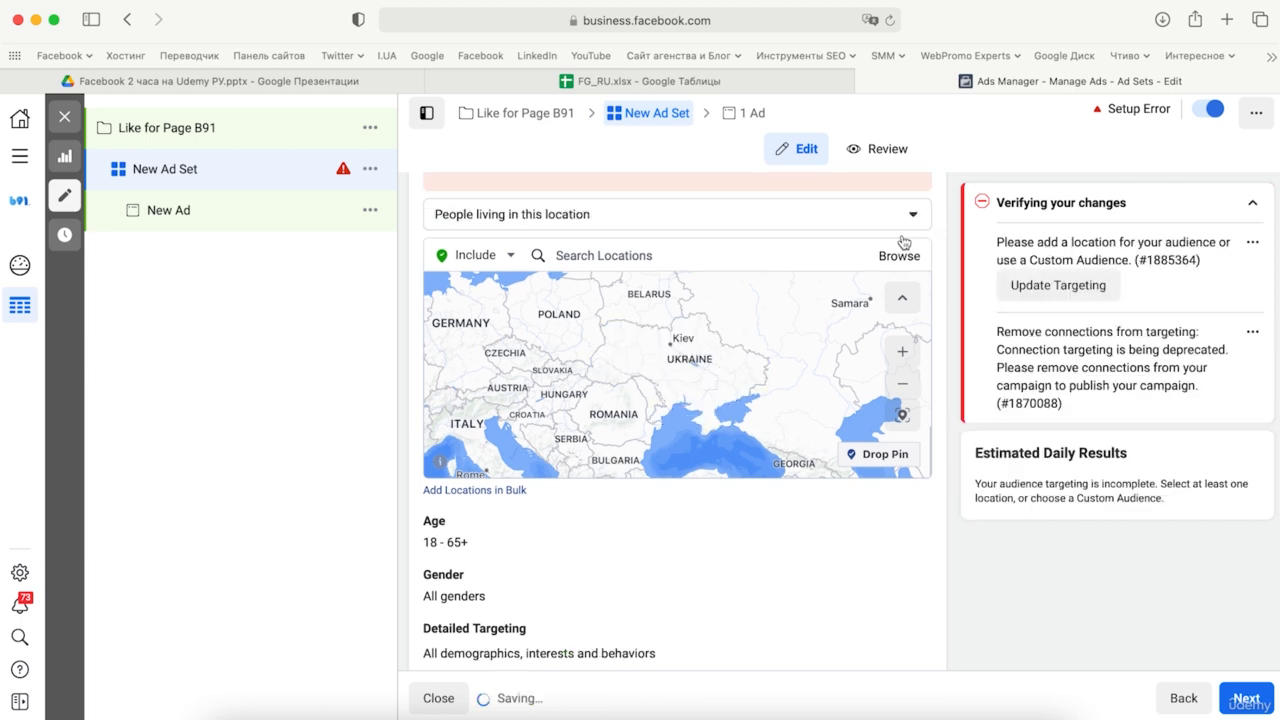
Drop a location pin in central Ukraine on the audience map
left_click(901, 353)
left_click(901, 353)
left_click(901, 353)
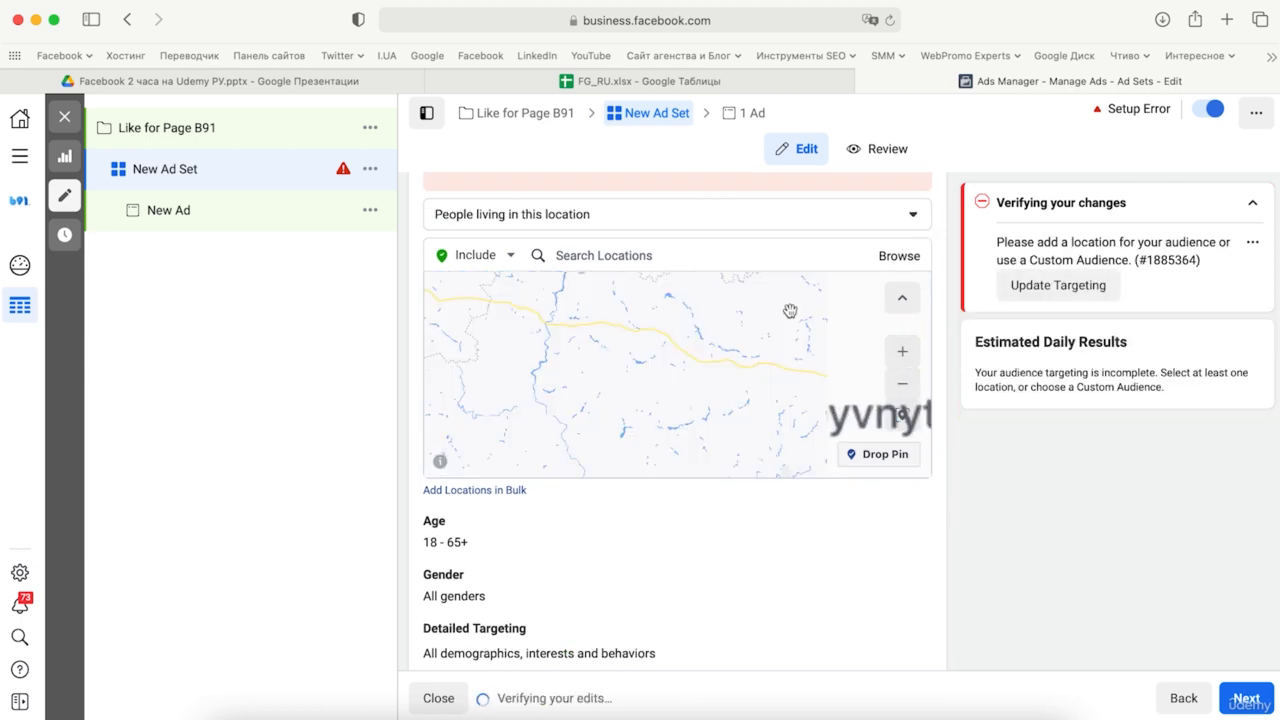
left_click(866, 462)
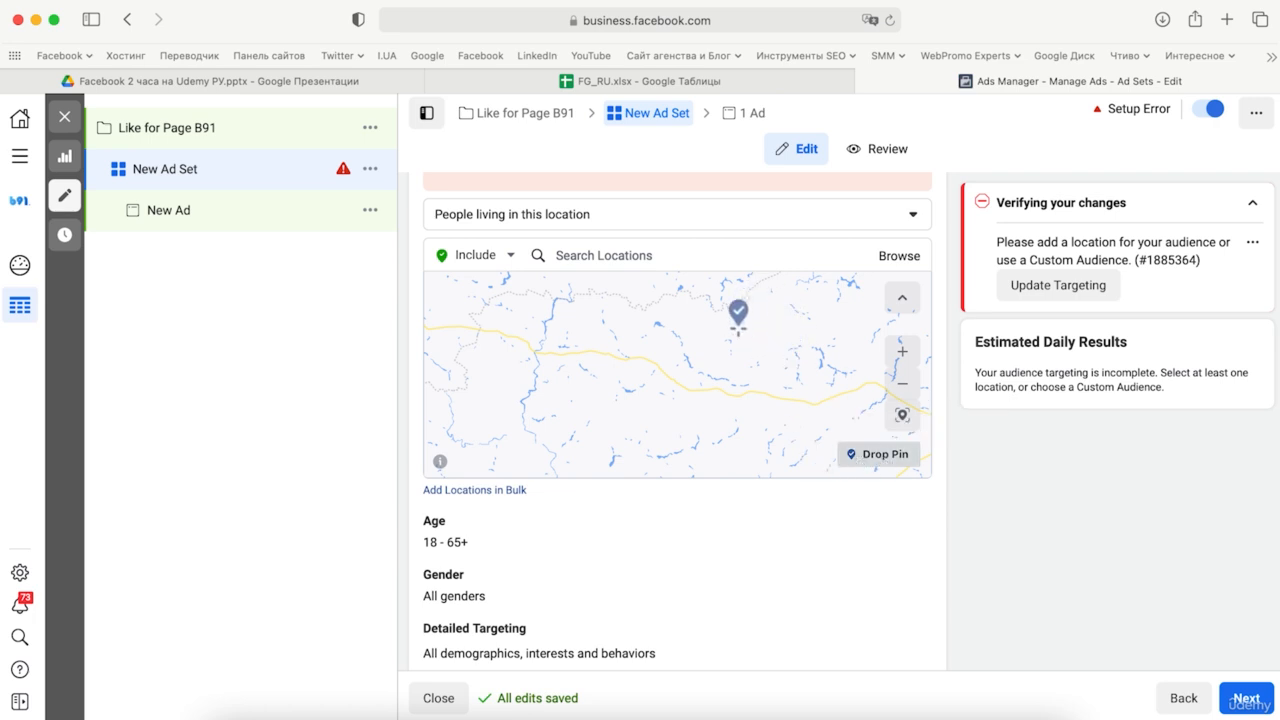
left_click(735, 331)
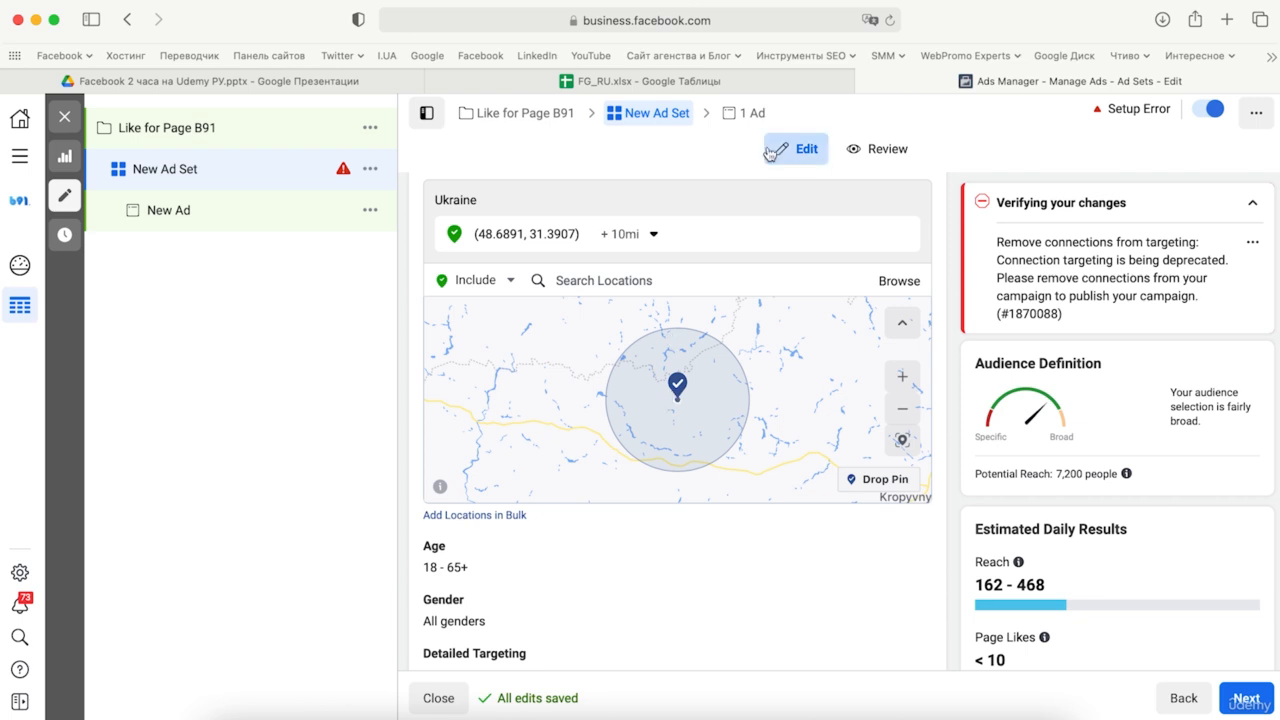
Try widening the radius around the pinned location to 48 mi
left_click(652, 236)
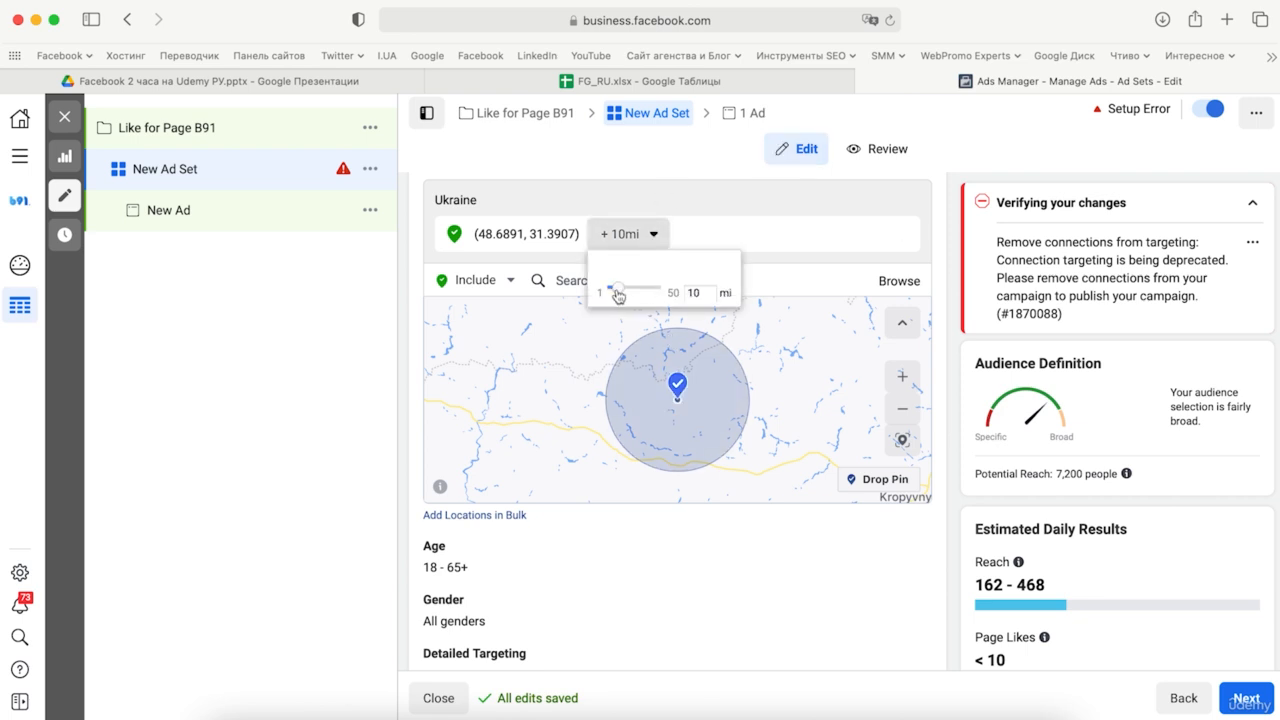
left_click_drag(619, 289, 664, 293)
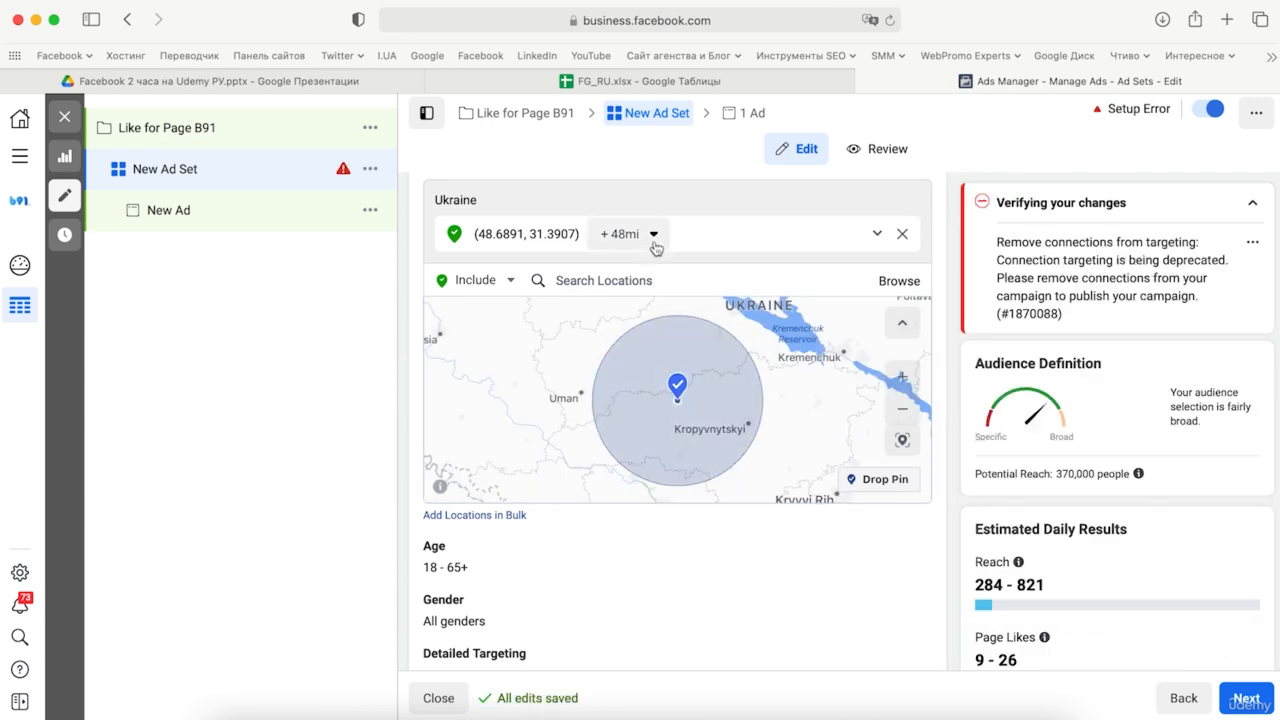
left_click(654, 242)
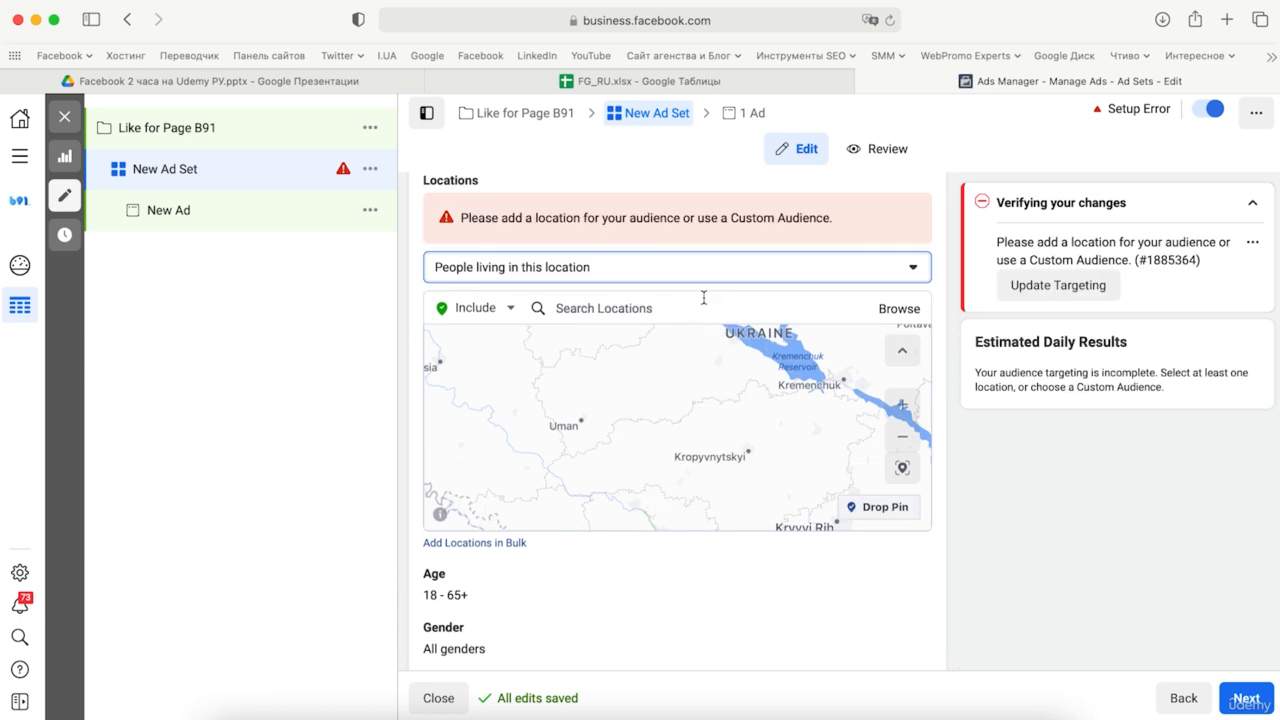
Search the audience locations for "киев" and include the state-level result Kyiv, Ukraine
left_click(704, 298)
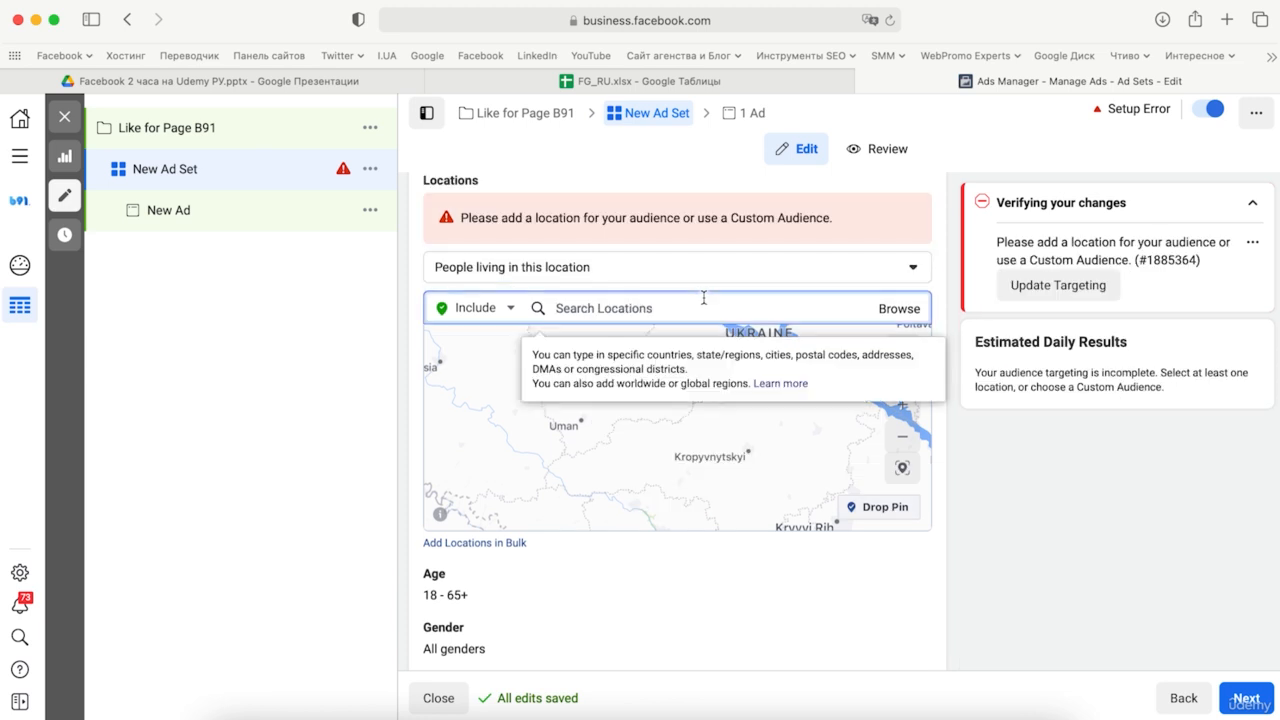
type("кие")
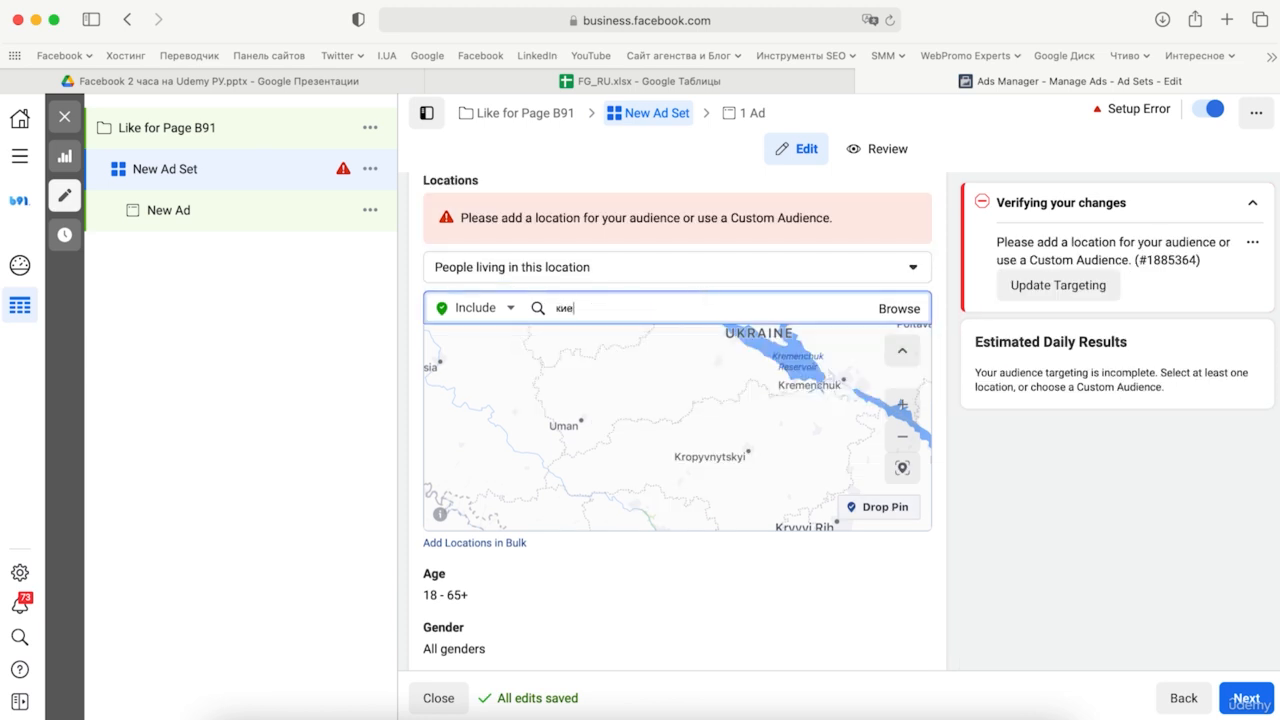
type("в")
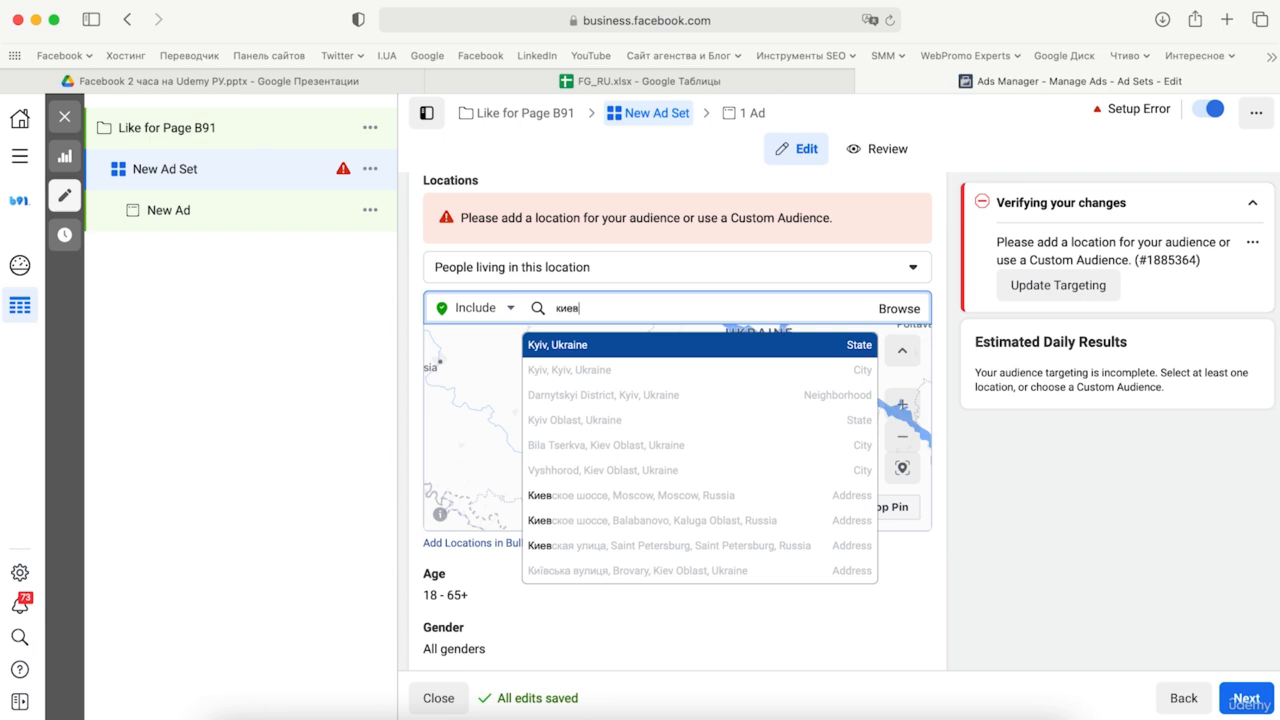
left_click(686, 348)
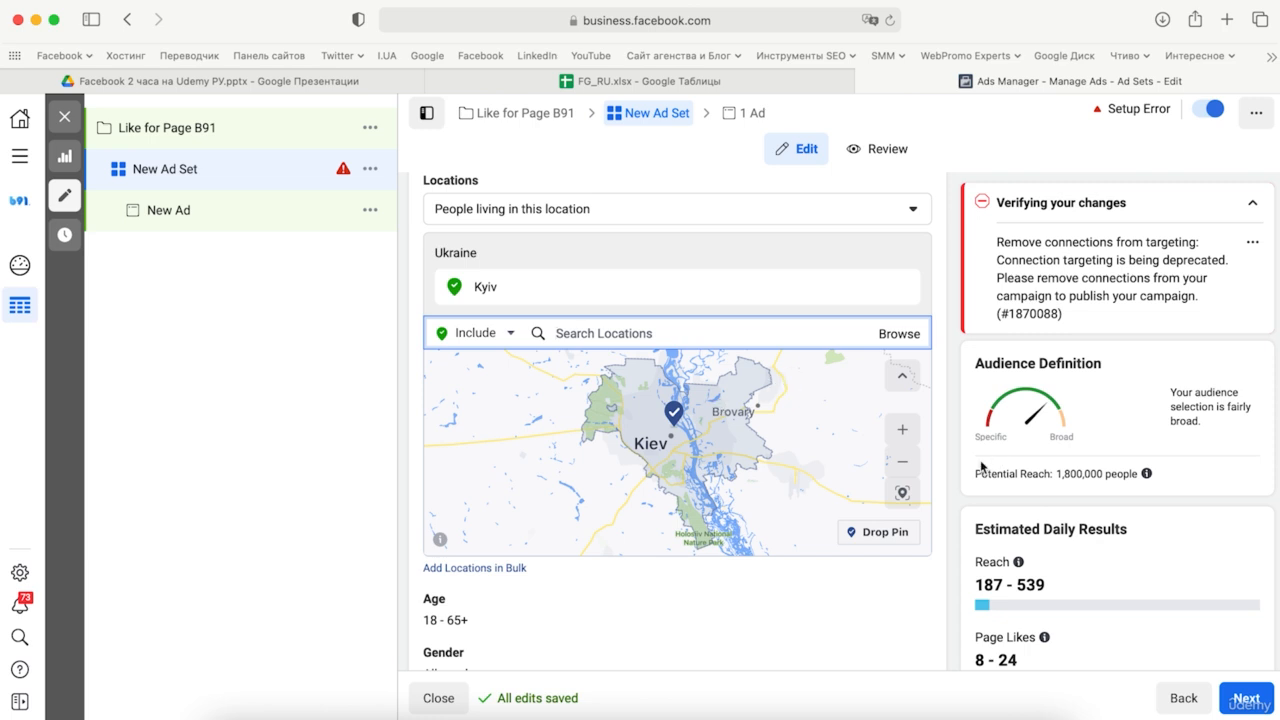
Open the audience's age range and detailed targeting settings for editing
scroll(620, 495, "down", 3)
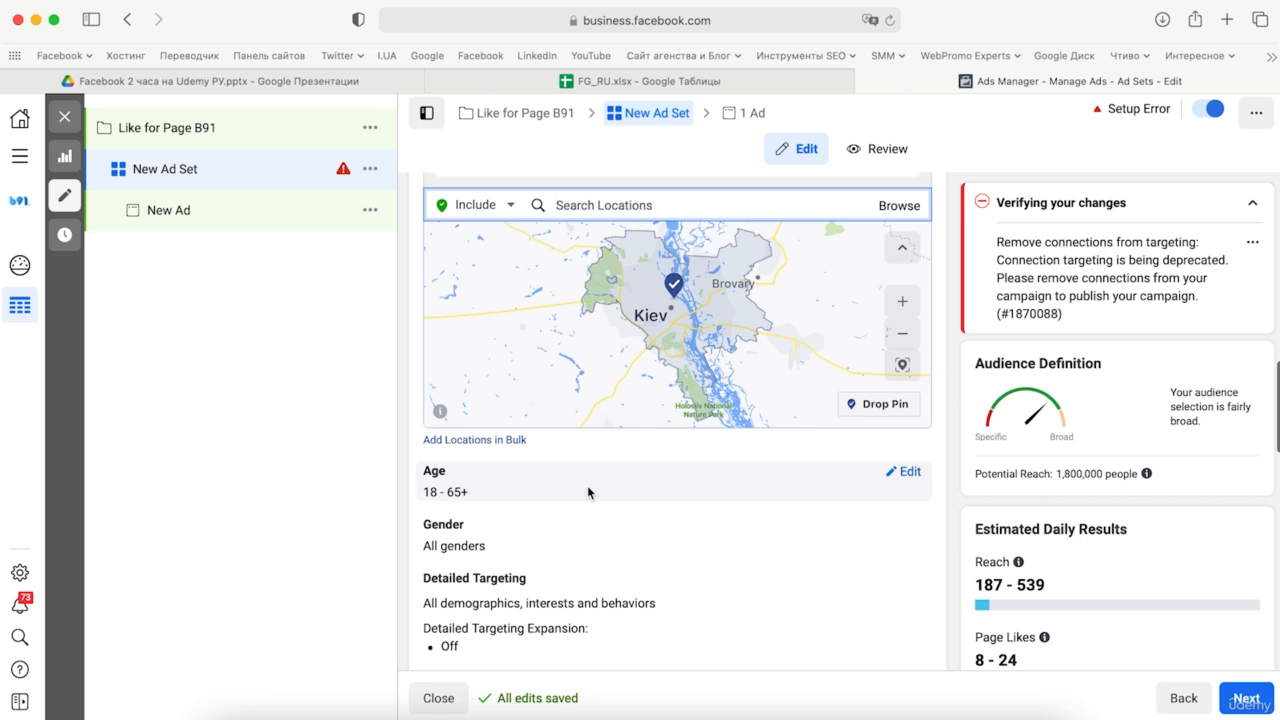
left_click(905, 474)
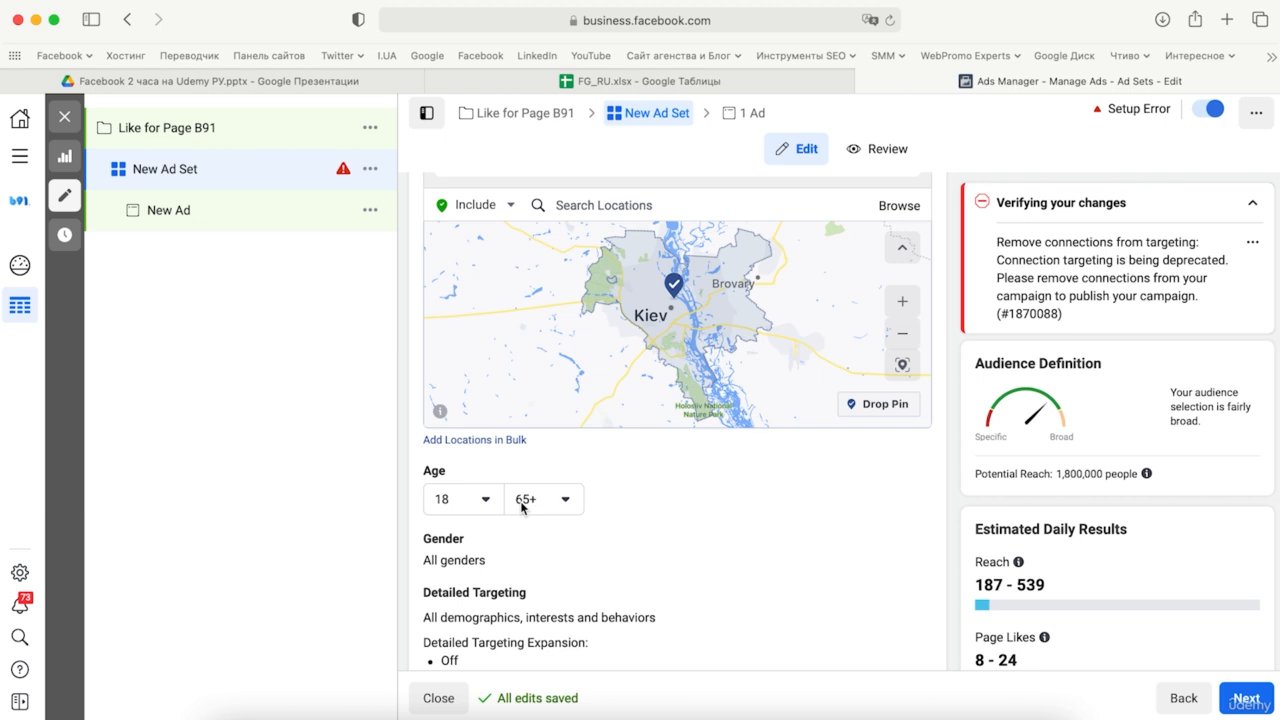
scroll(798, 464, "down", 3)
mouse_move(811, 403)
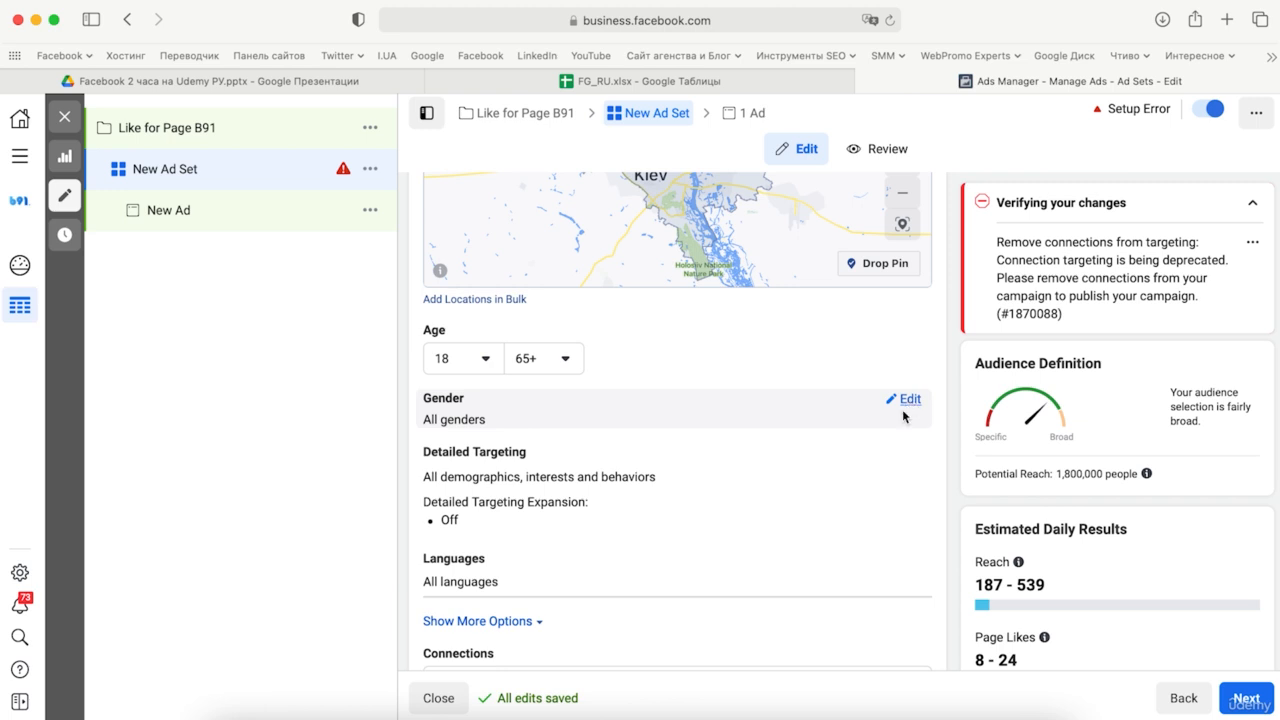
left_click(910, 458)
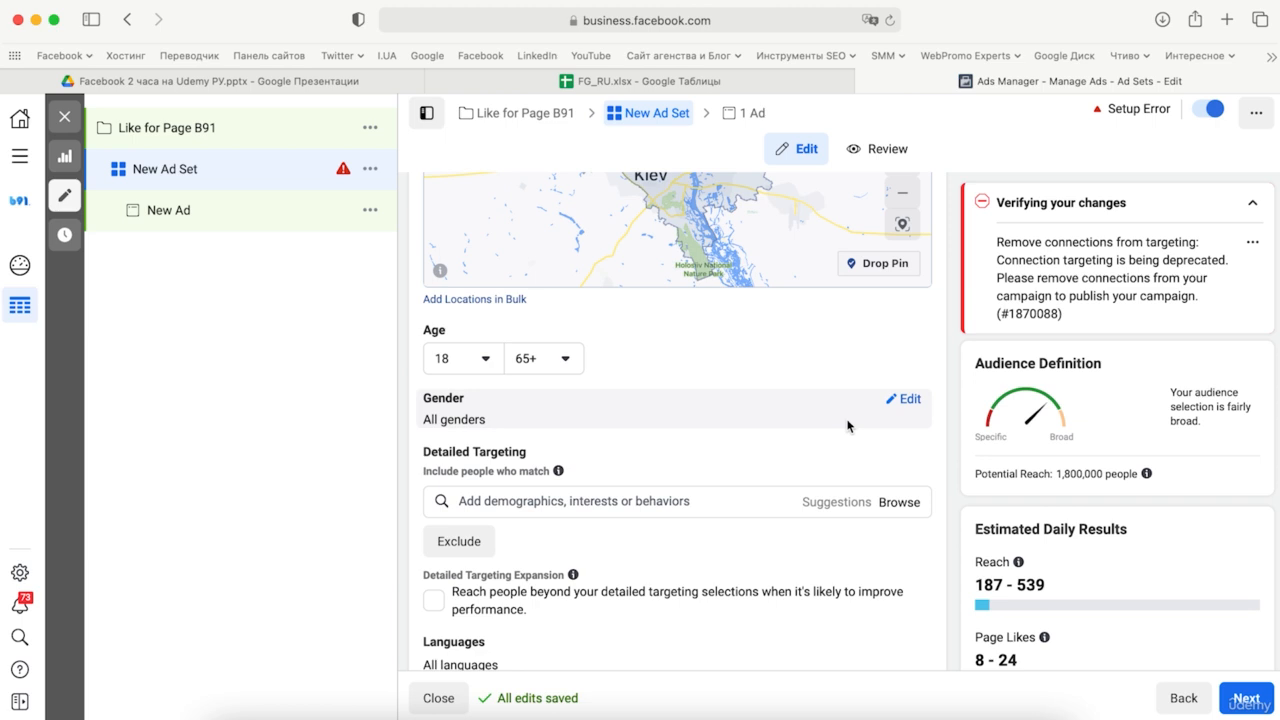
Try switching the ad set to manual placements and look through its device, platform and feed options
scroll(950, 426, "down", 4)
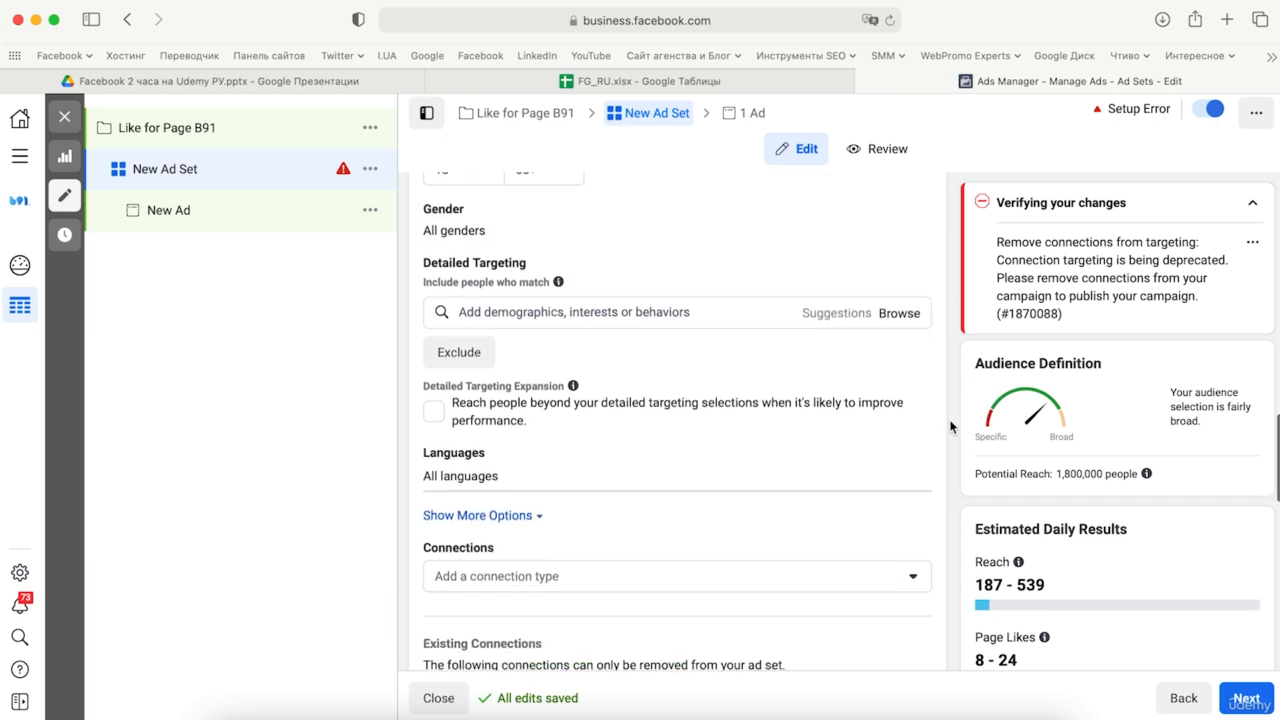
scroll(950, 426, "down", 1)
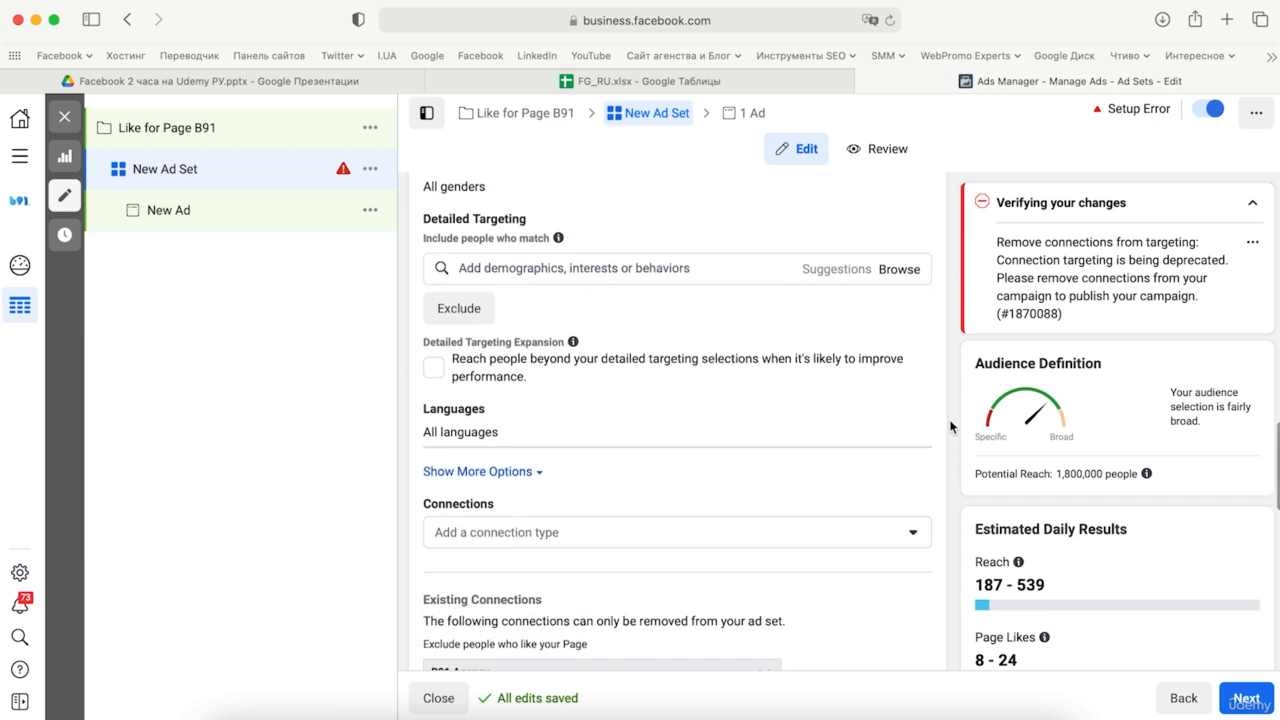
scroll(950, 426, "down", 1)
scroll(950, 426, "down", 10)
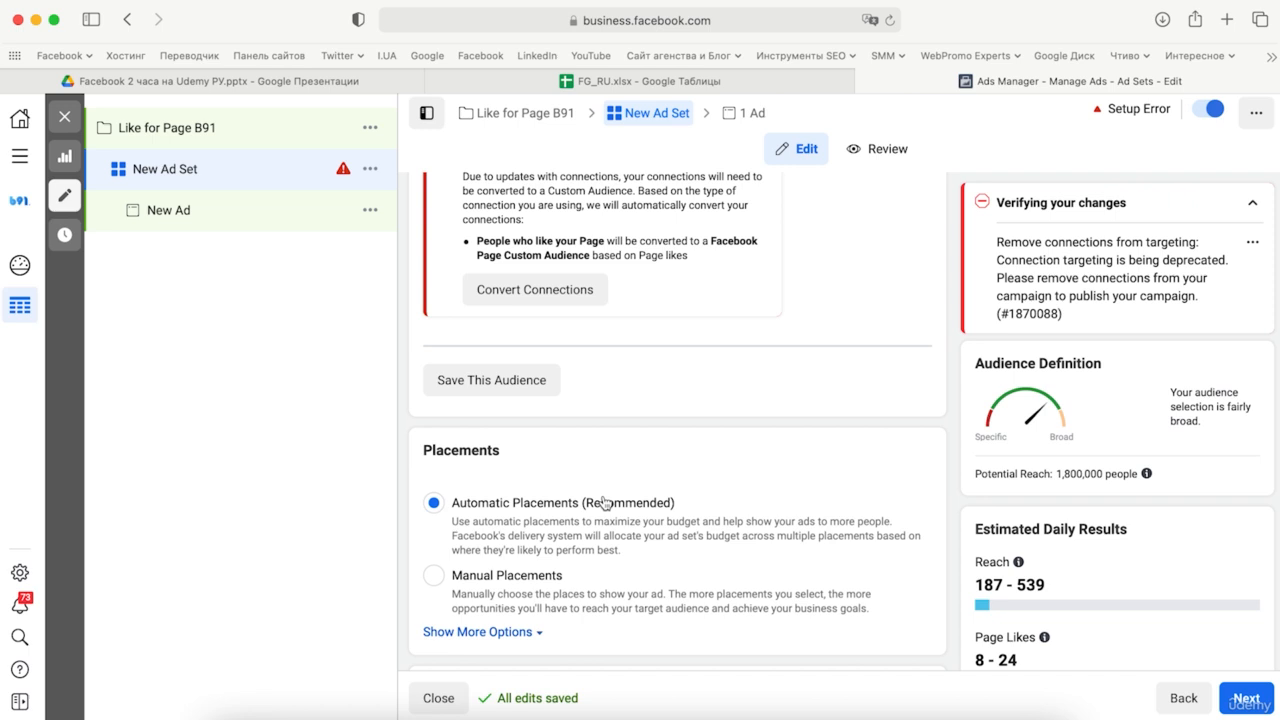
left_click(528, 577)
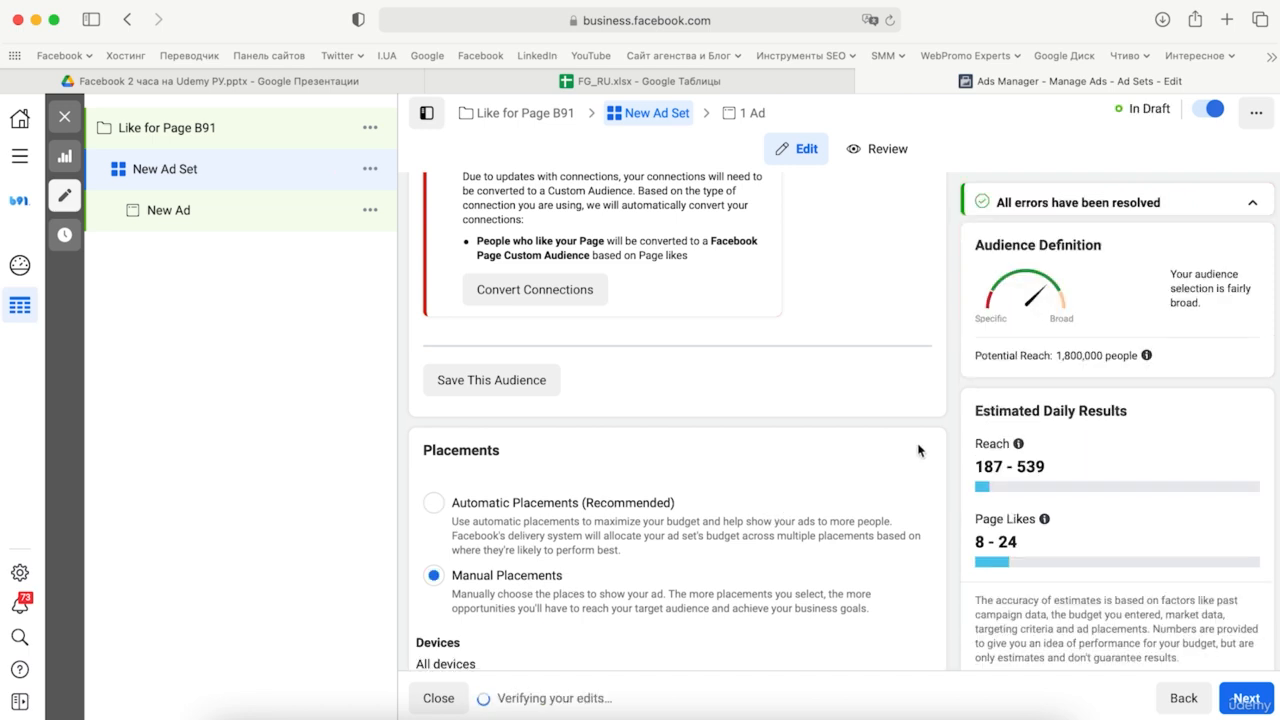
scroll(918, 451, "down", 5)
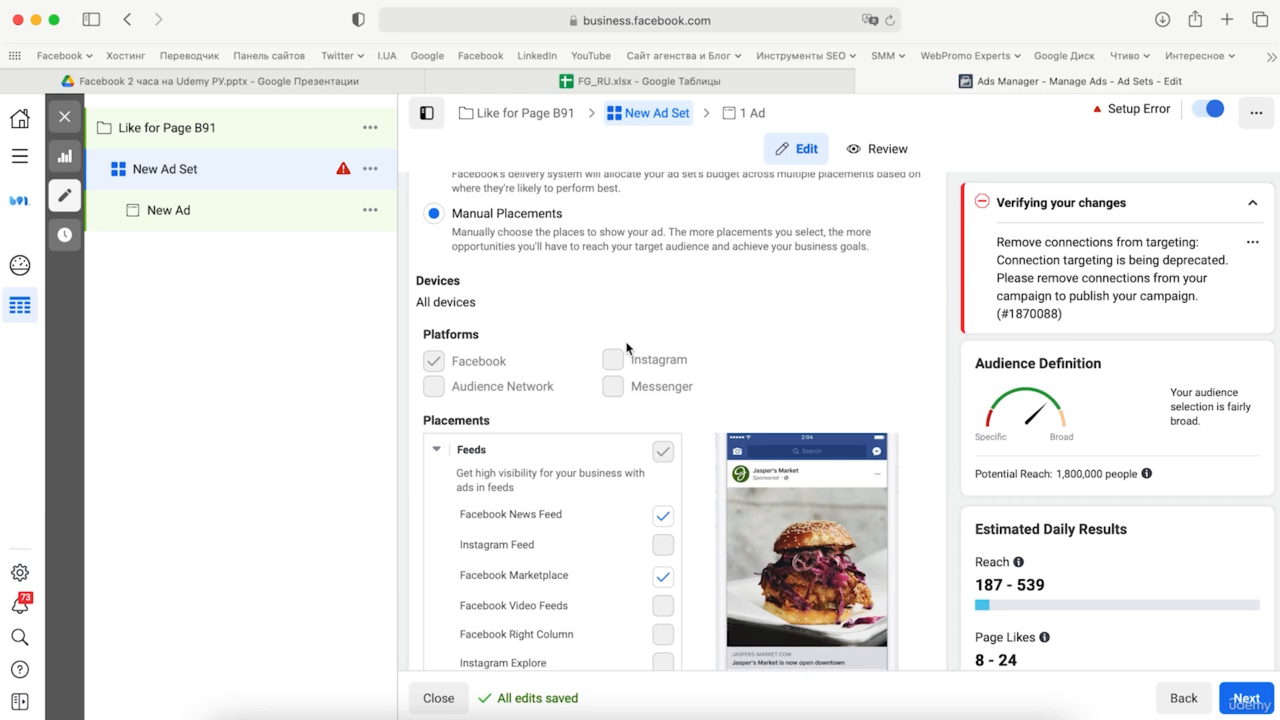
scroll(628, 347, "up", 1)
scroll(590, 420, "up", 3)
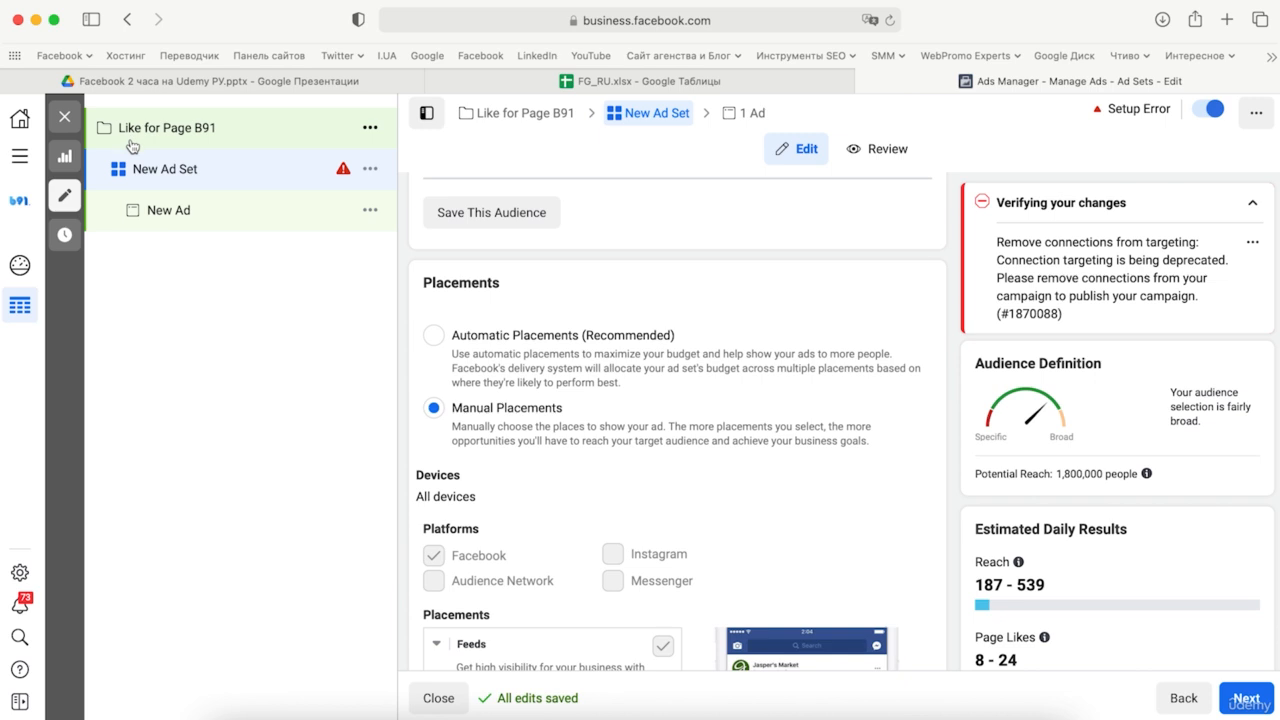
Set the ad set back to automatic placements and proceed to the ad's setup
left_click(790, 333)
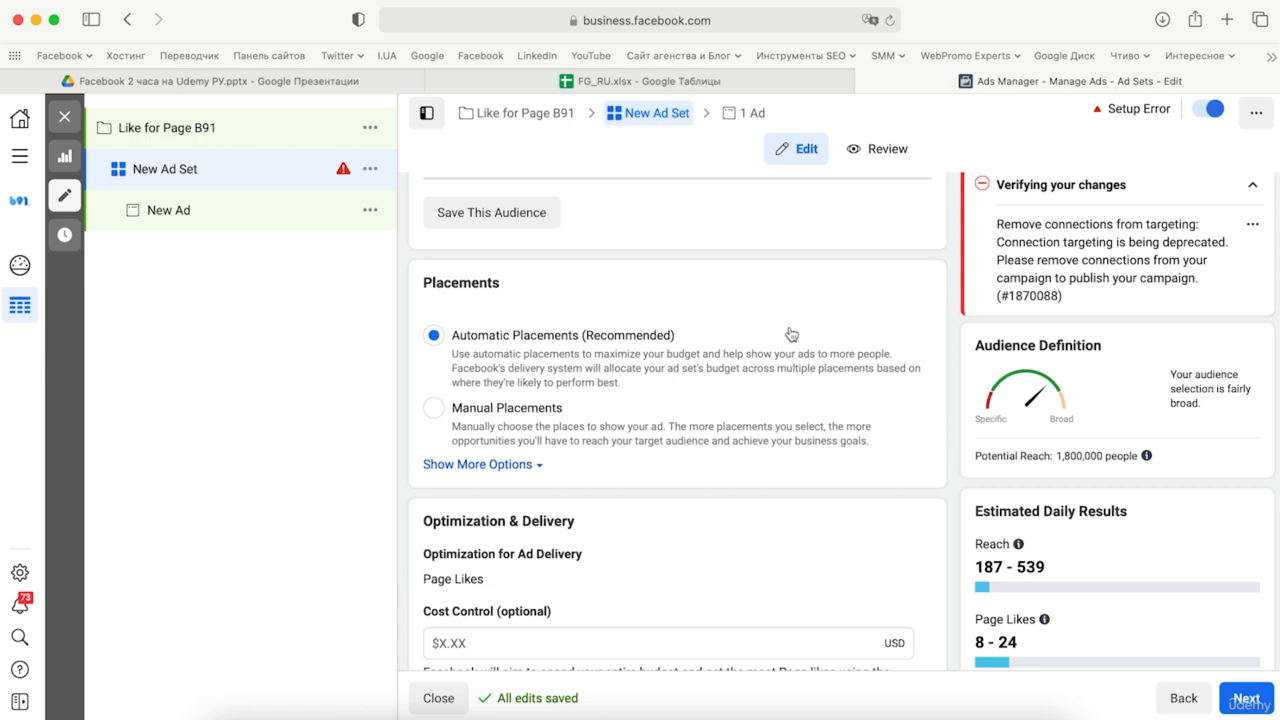
scroll(790, 333, "down", 3)
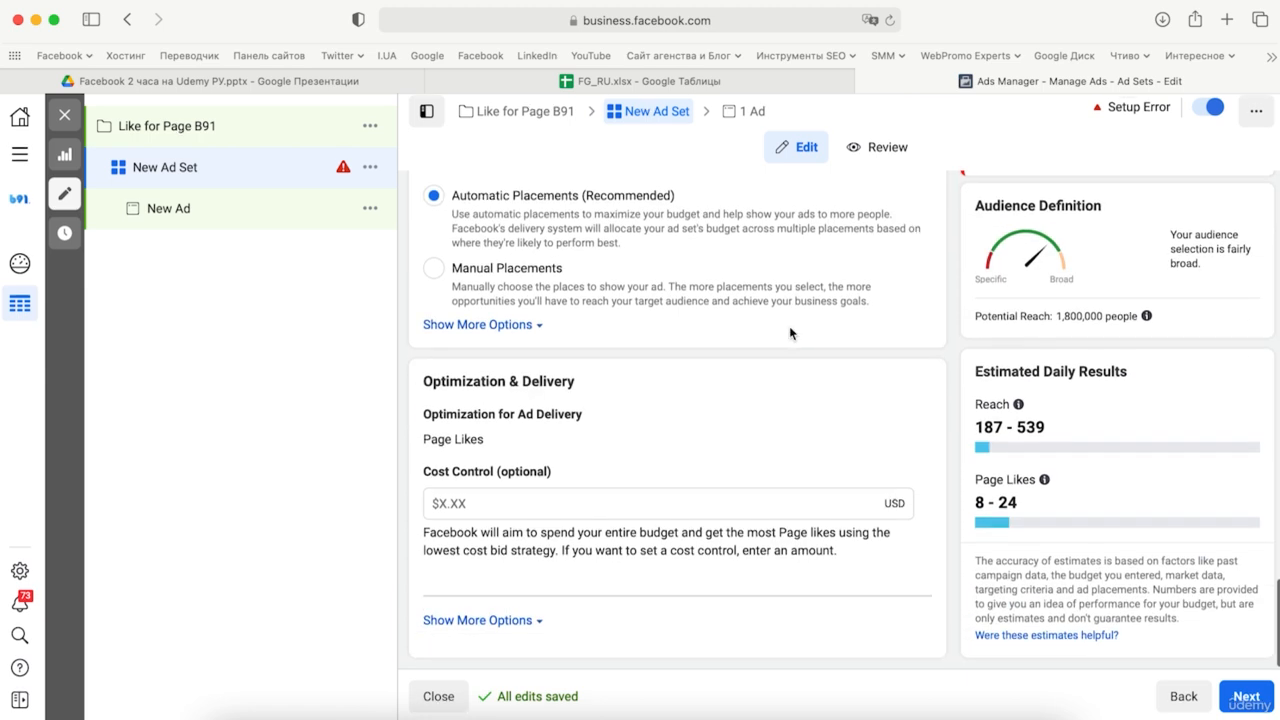
left_click(1248, 700)
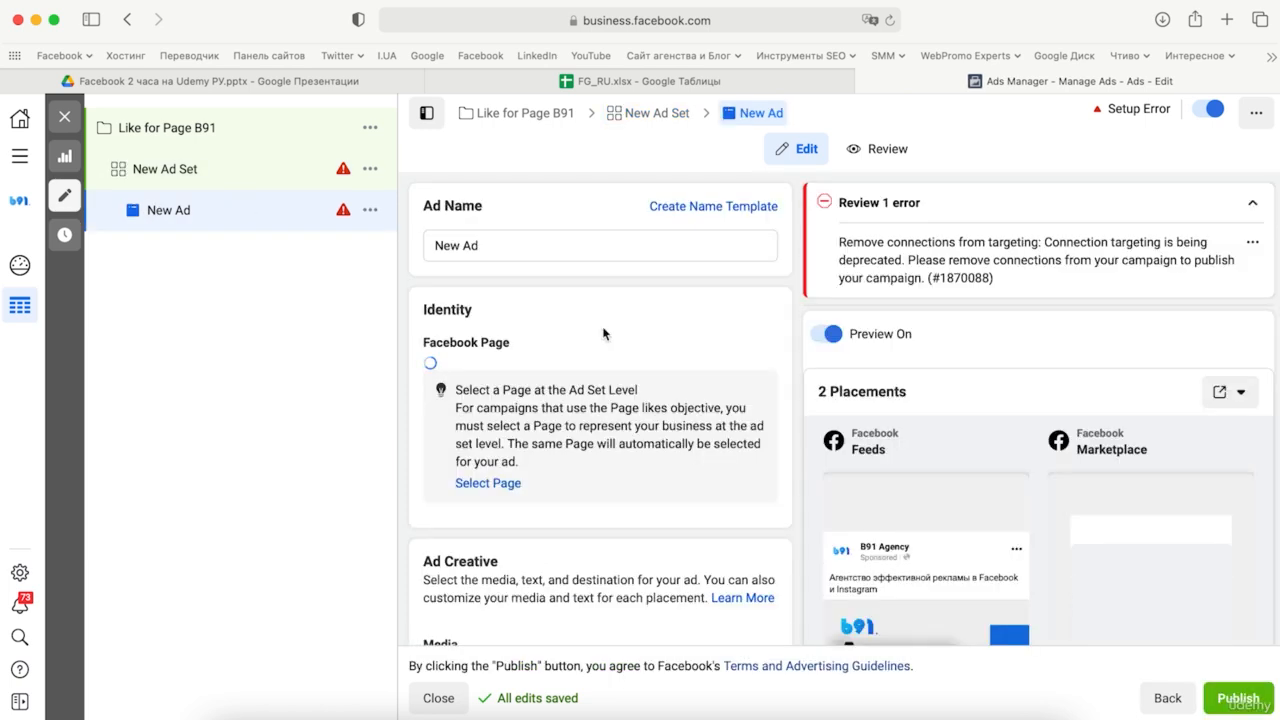
Examine the ad's Page identity, media, primary text, tracking settings and the Feeds and Marketplace previews
scroll(716, 423, "down", 5)
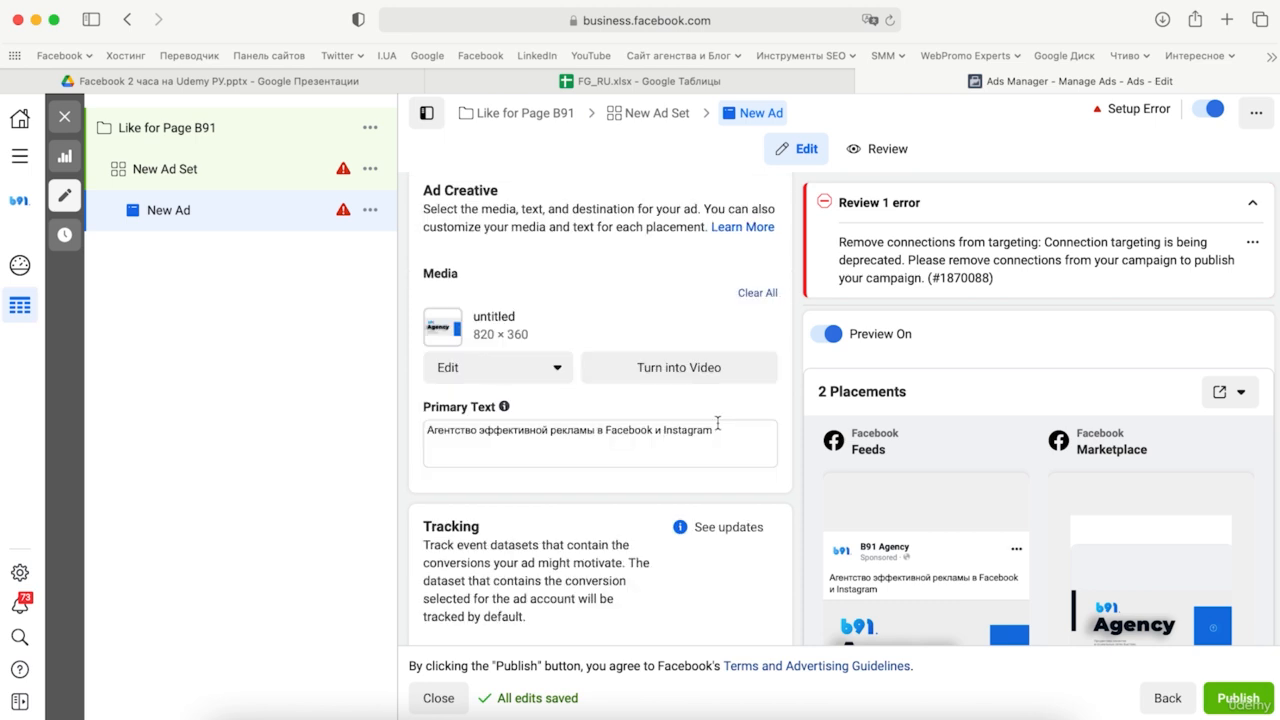
scroll(782, 407, "down", 5)
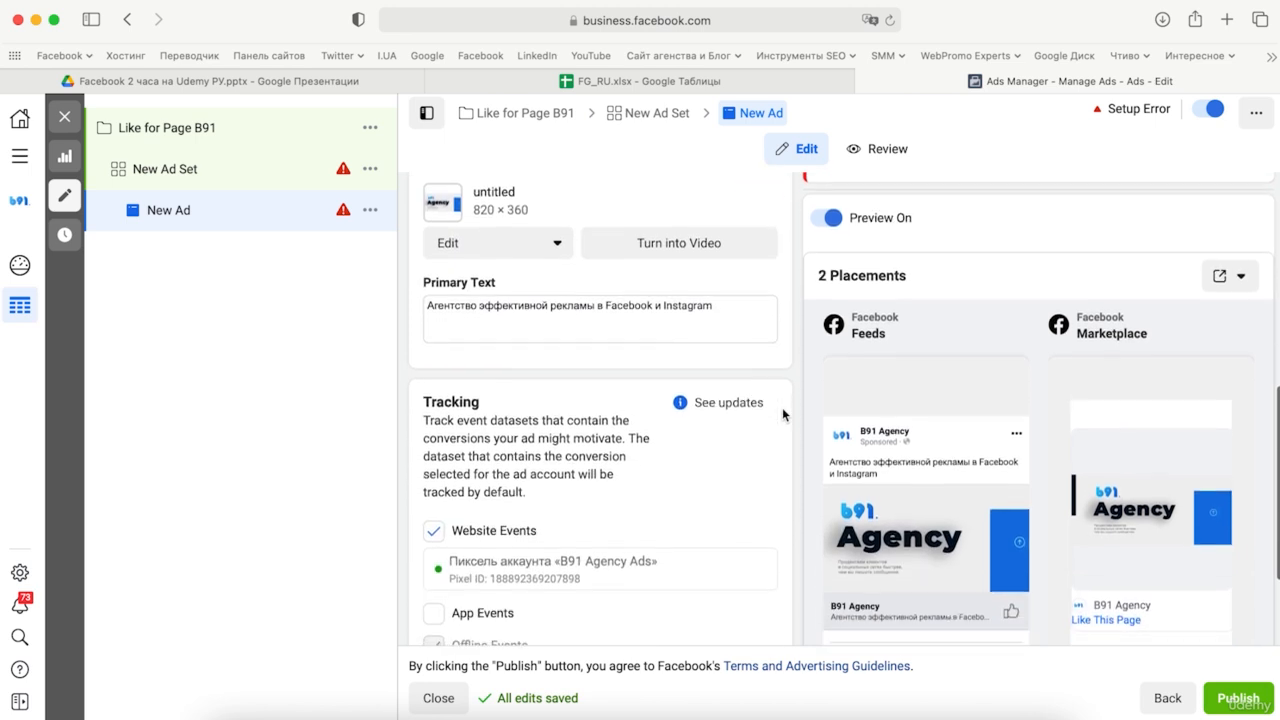
scroll(934, 467, "down", 2)
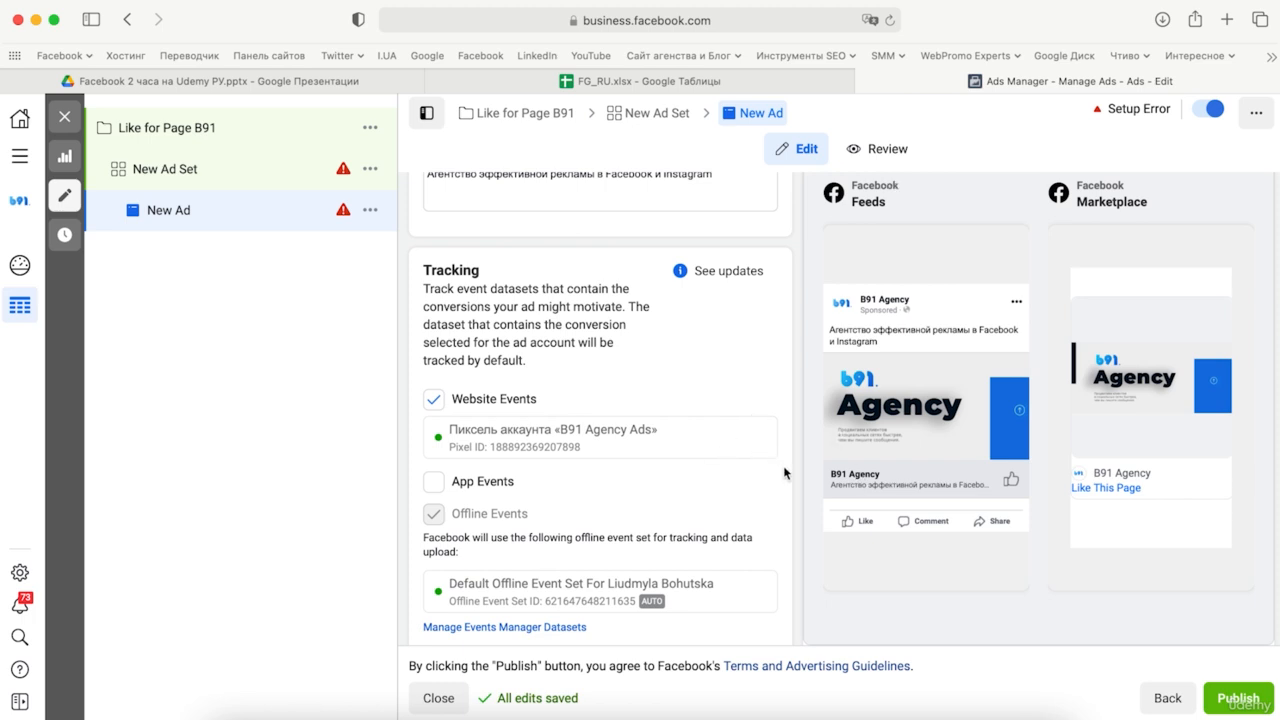
scroll(787, 473, "up", 10)
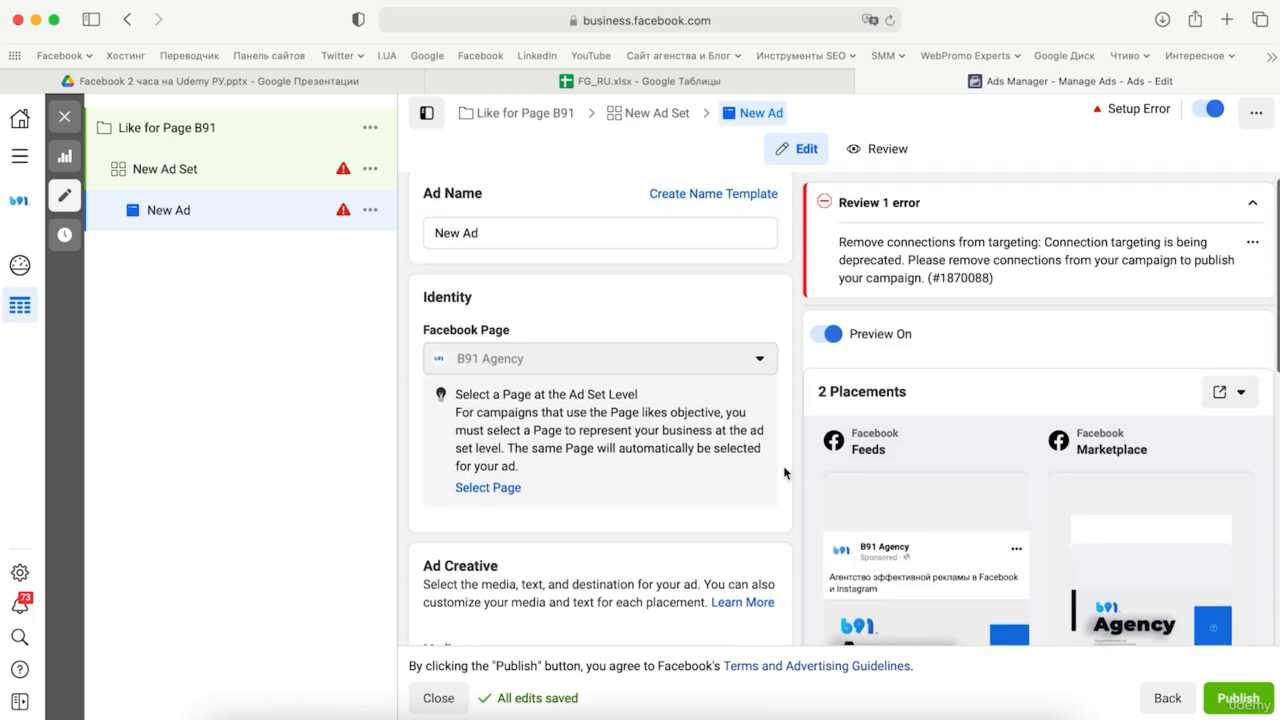
scroll(455, 428, "down", 5)
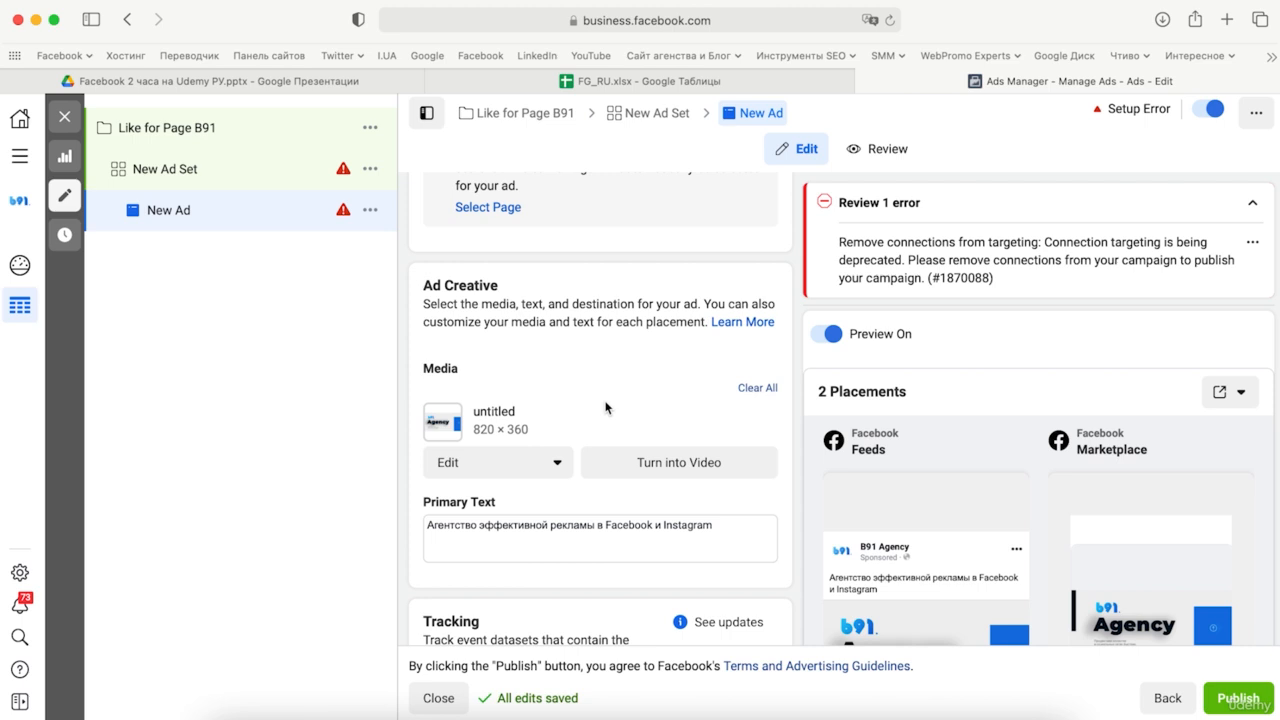
mouse_move(830, 434)
scroll(828, 424, "down", 2)
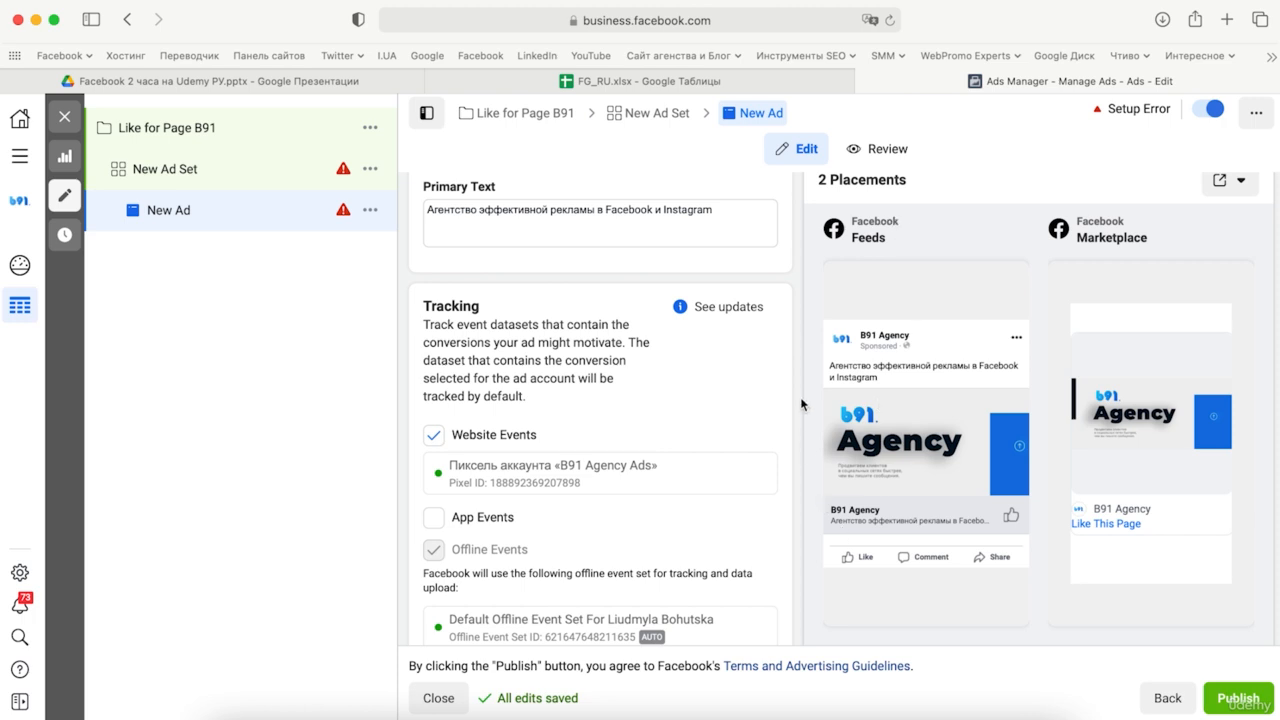
scroll(1133, 478, "down", 2)
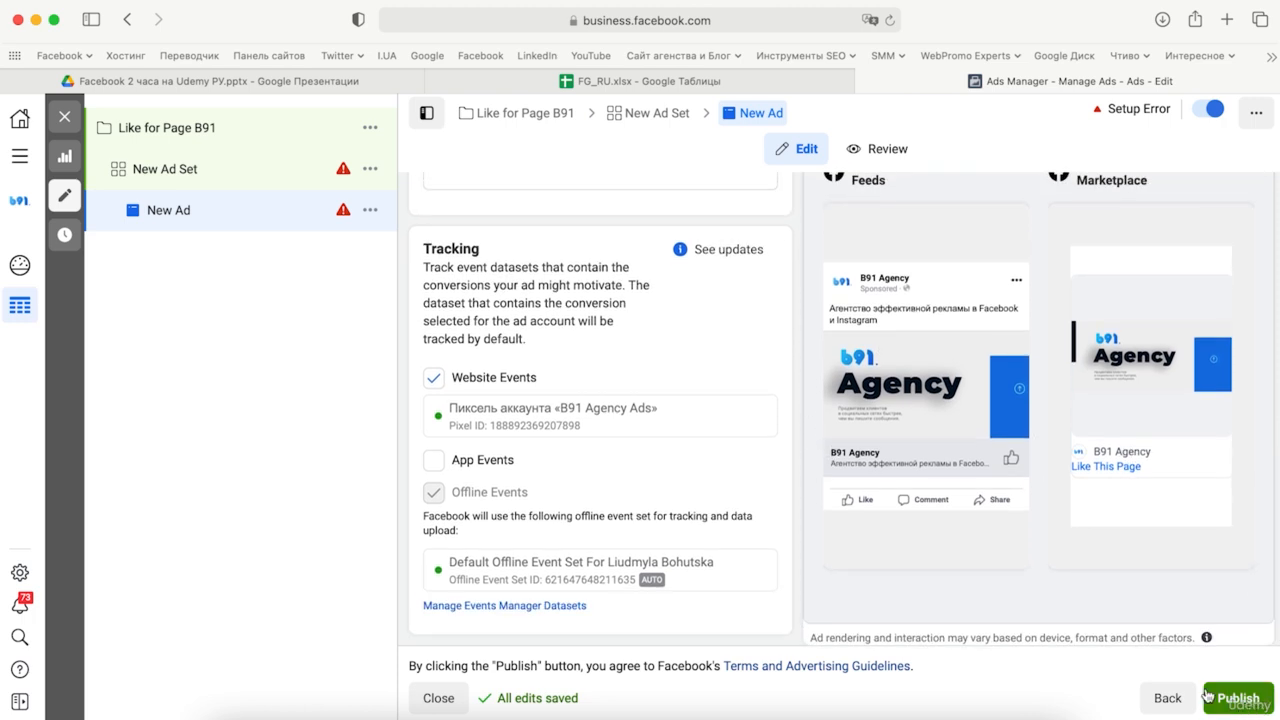
scroll(874, 577, "up", 5)
scroll(695, 395, "up", 6)
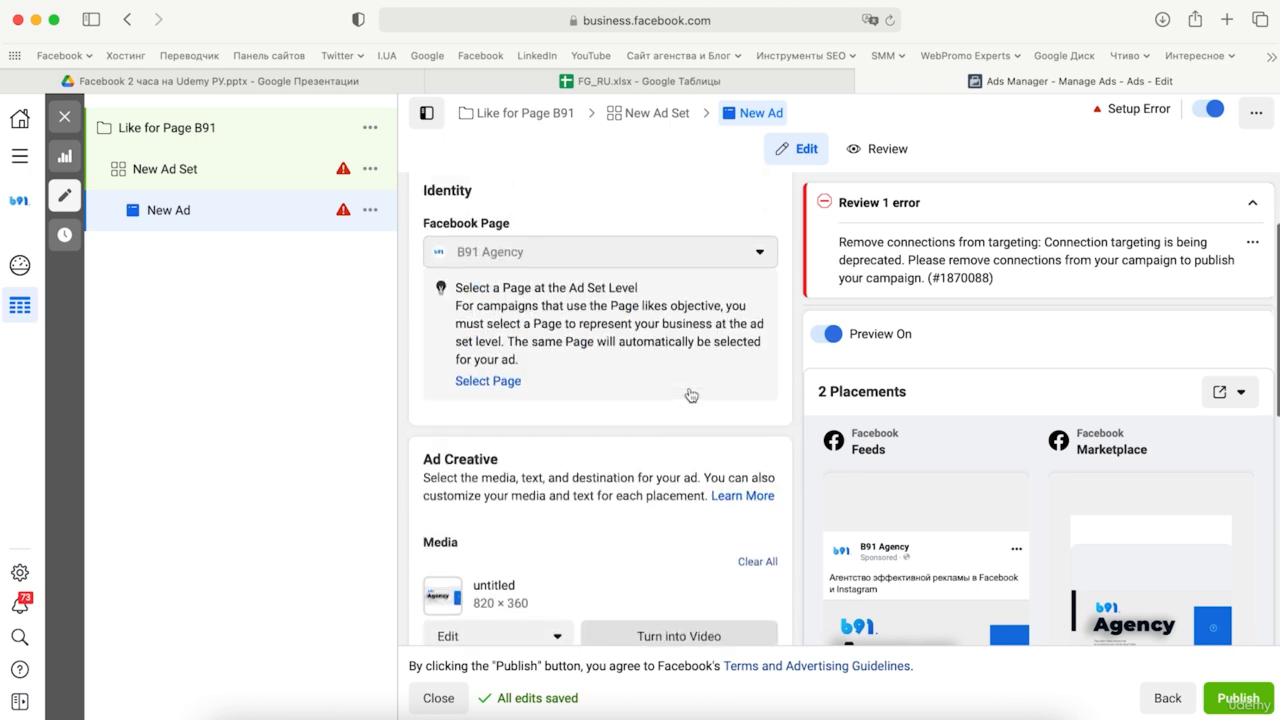
scroll(963, 482, "down", 5)
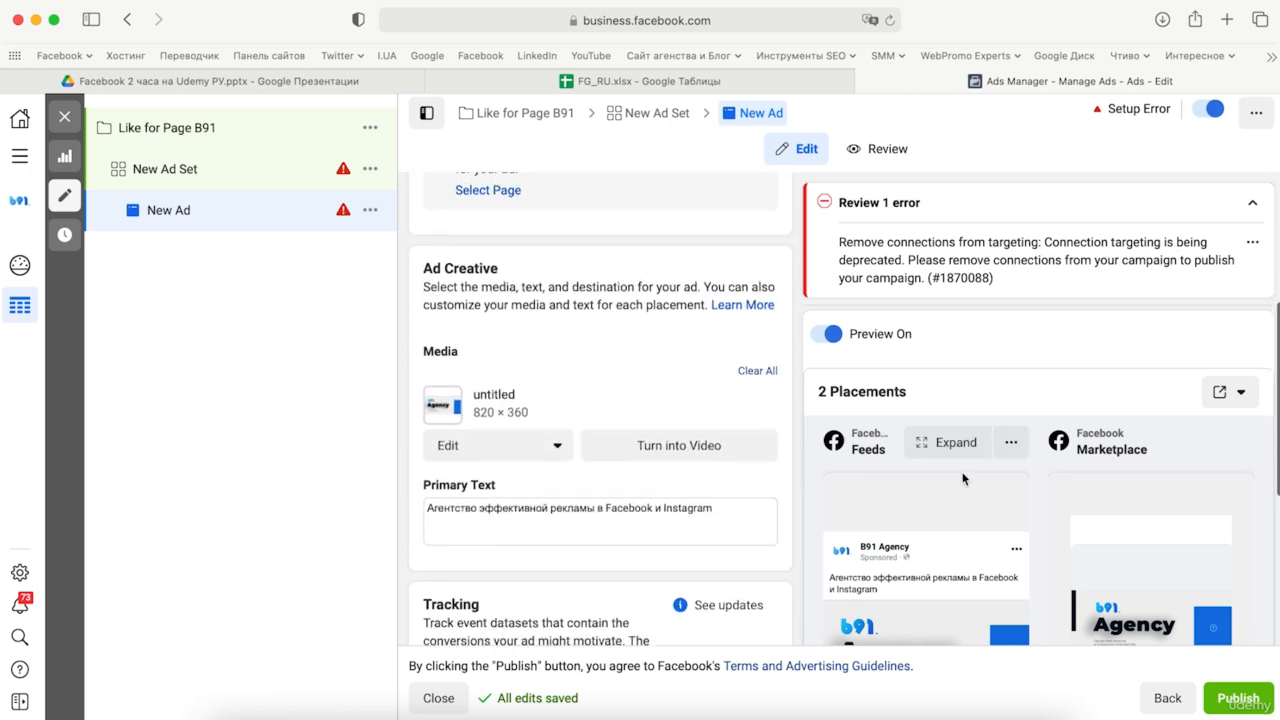
scroll(1087, 523, "down", 2)
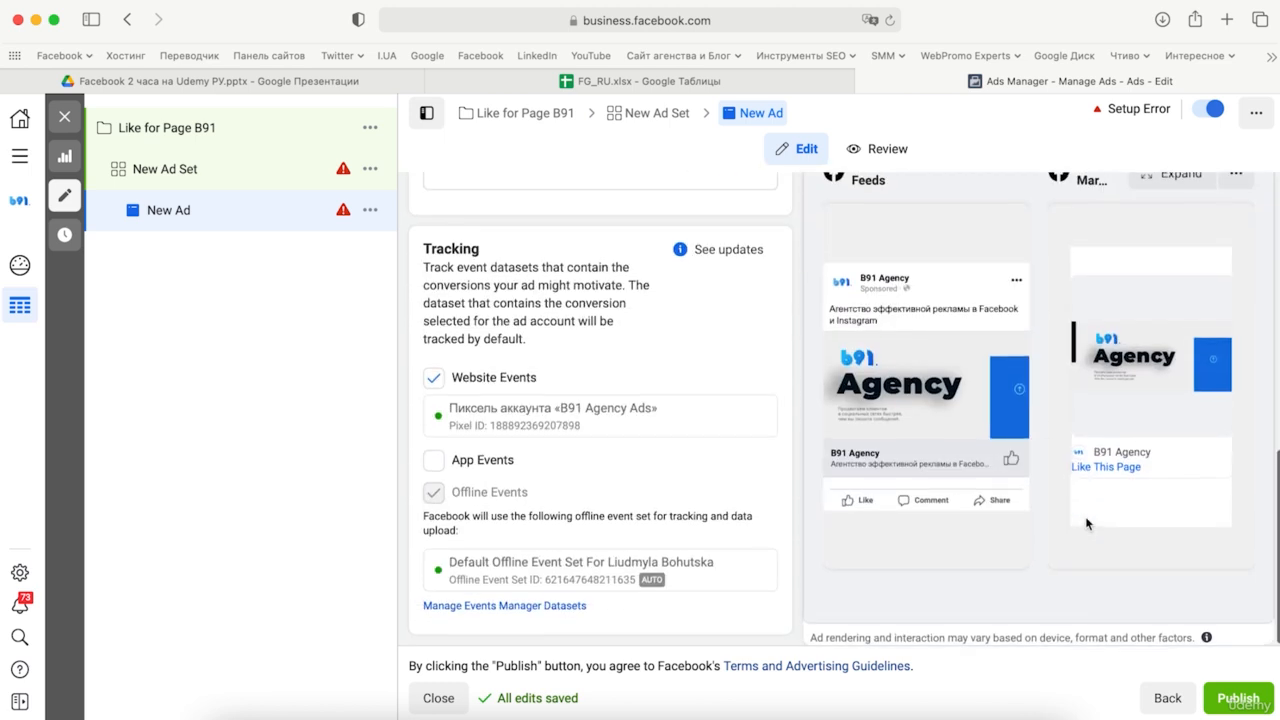